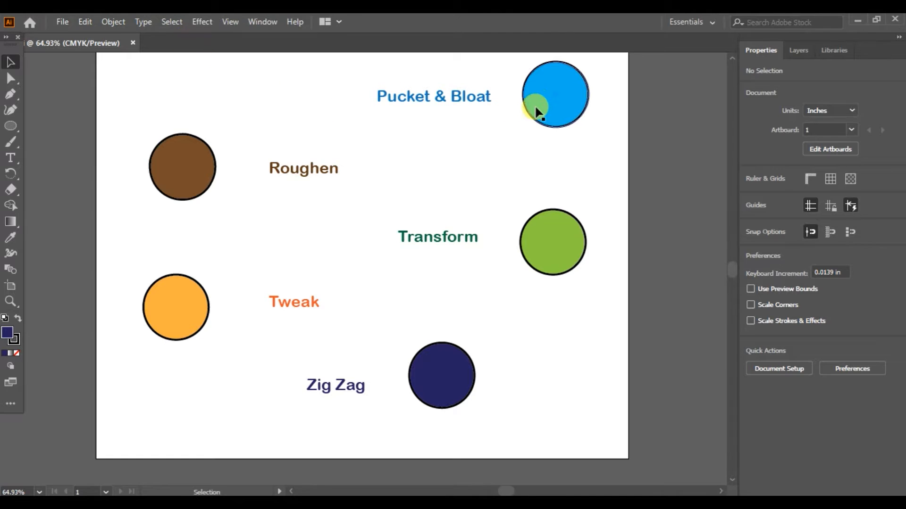
# Step: Apply a Pucker & Bloat effect of 185% bloat to the blue circle with the preview on, and deselect it
pyautogui.click(545, 94)
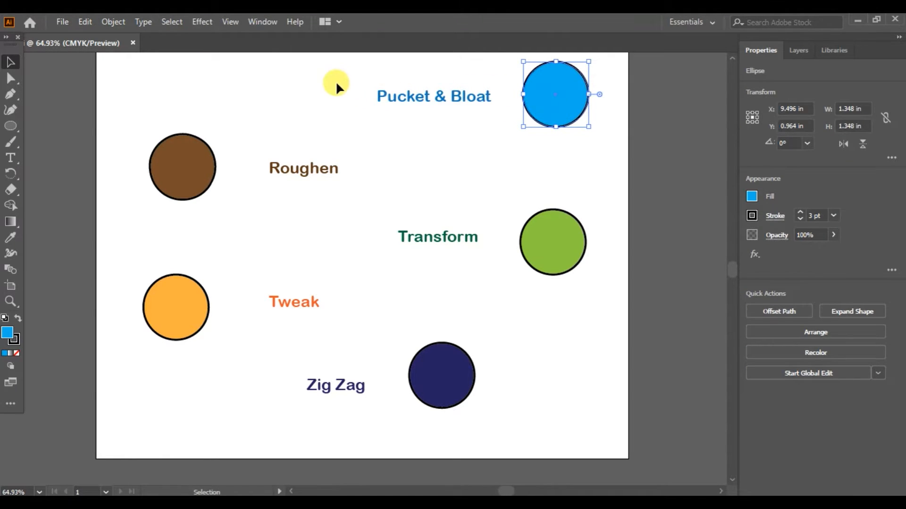
pyautogui.click(203, 22)
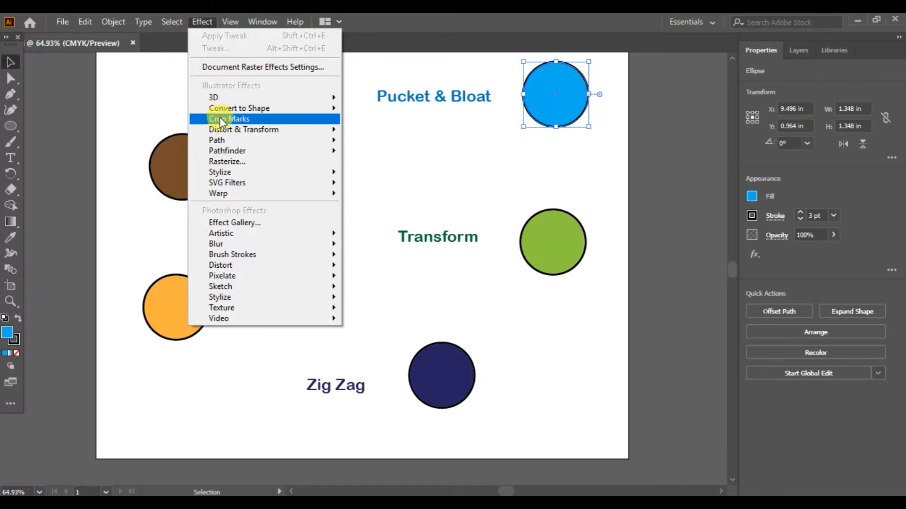
pyautogui.moveTo(309, 131)
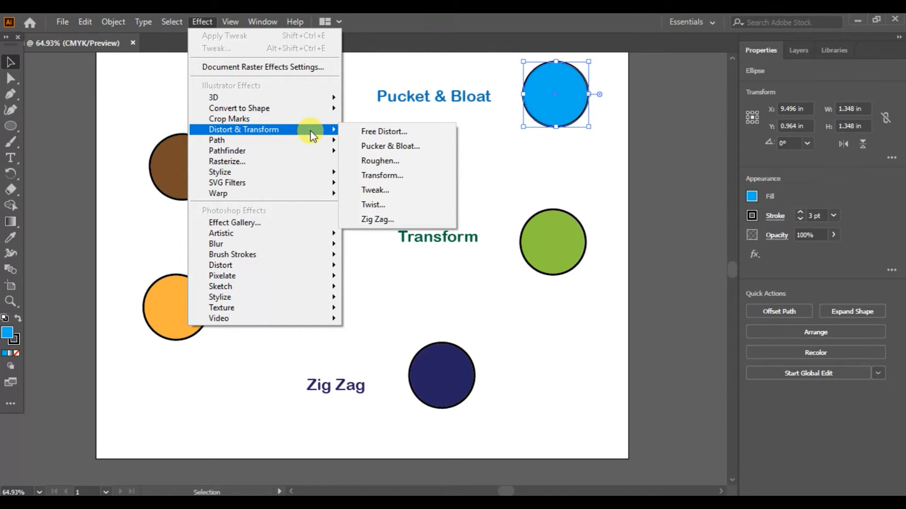
pyautogui.click(397, 147)
pyautogui.moveTo(398, 170); pyautogui.dragTo(390, 130)
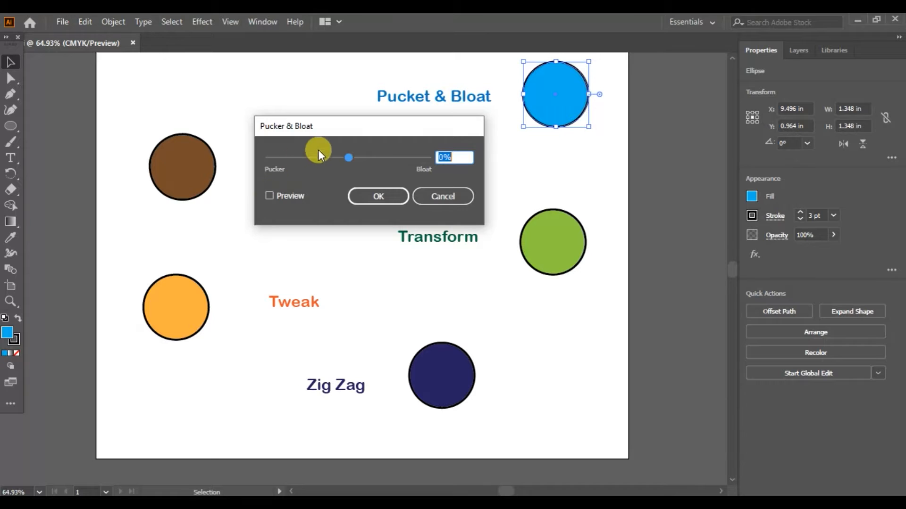
pyautogui.click(272, 196)
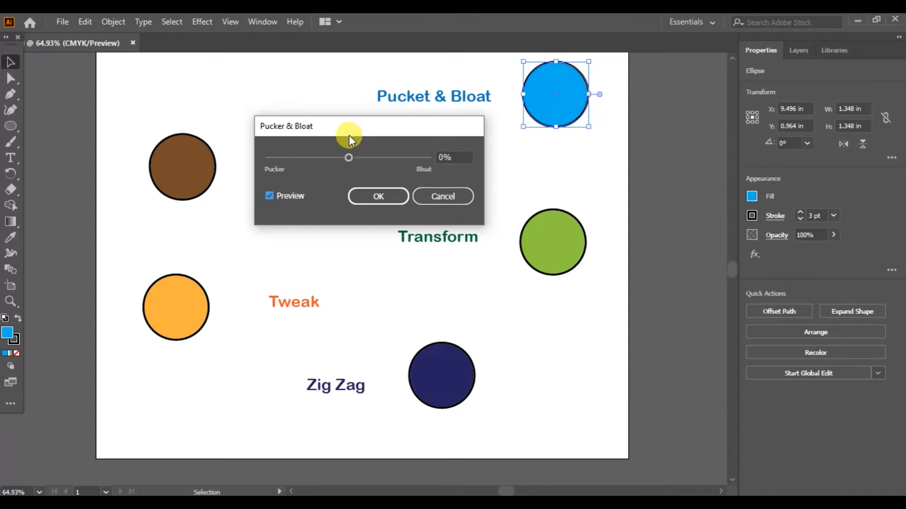
pyautogui.moveTo(349, 135); pyautogui.dragTo(319, 137)
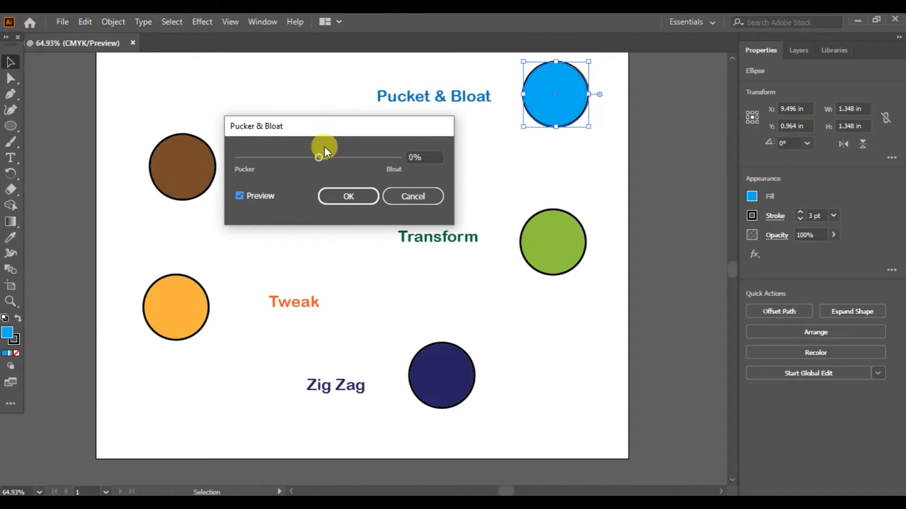
pyautogui.moveTo(319, 157); pyautogui.dragTo(394, 160)
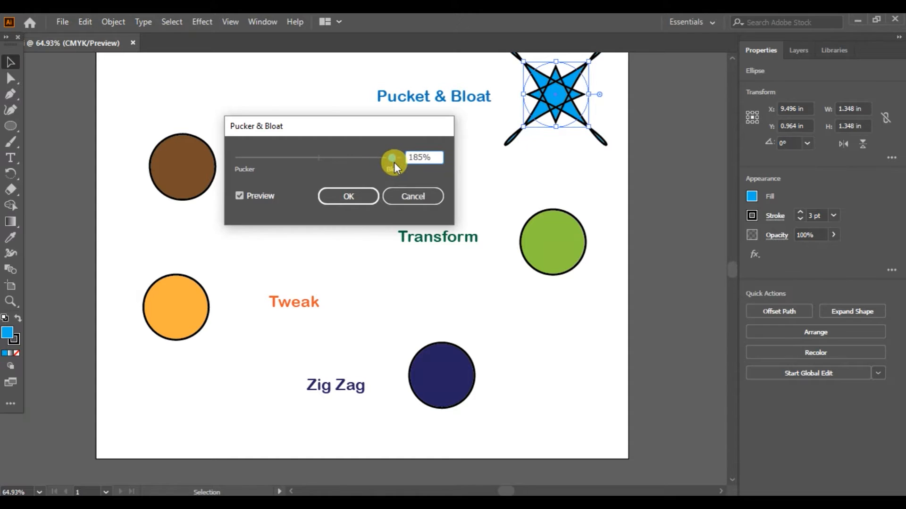
pyautogui.click(358, 197)
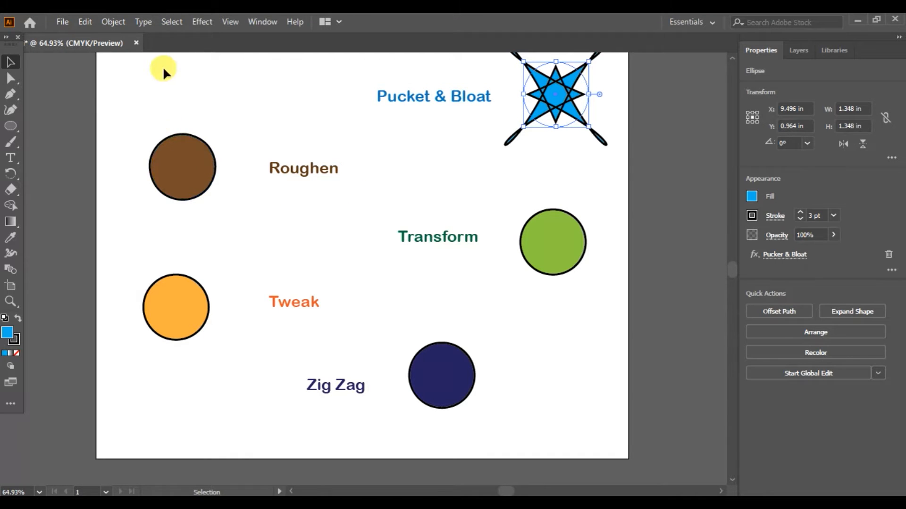
pyautogui.click(171, 21)
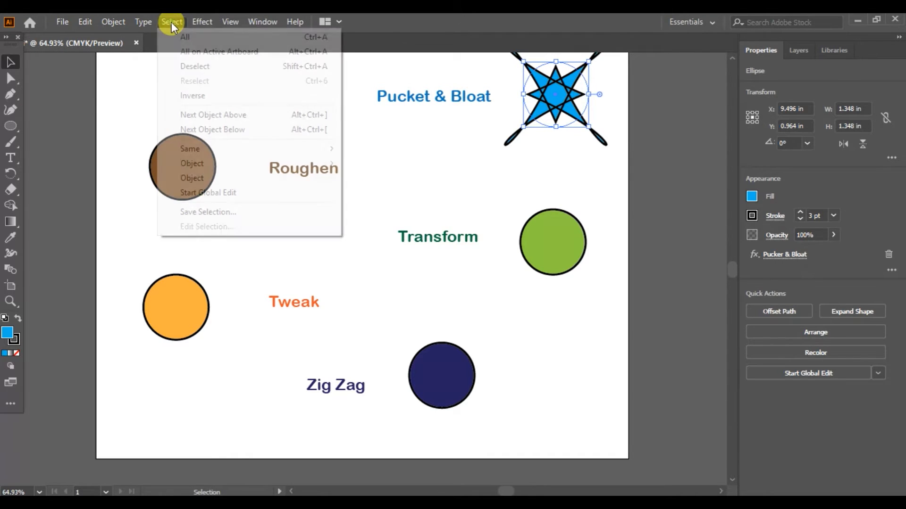
pyautogui.click(187, 66)
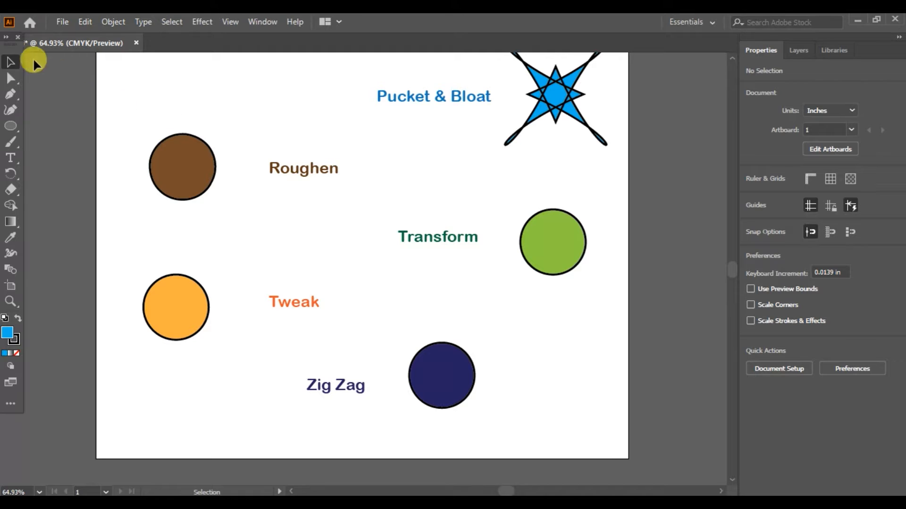
# Step: Start a Roughen effect on the brown circle with the preview on, a relative size of 96% and corner points
pyautogui.click(180, 160)
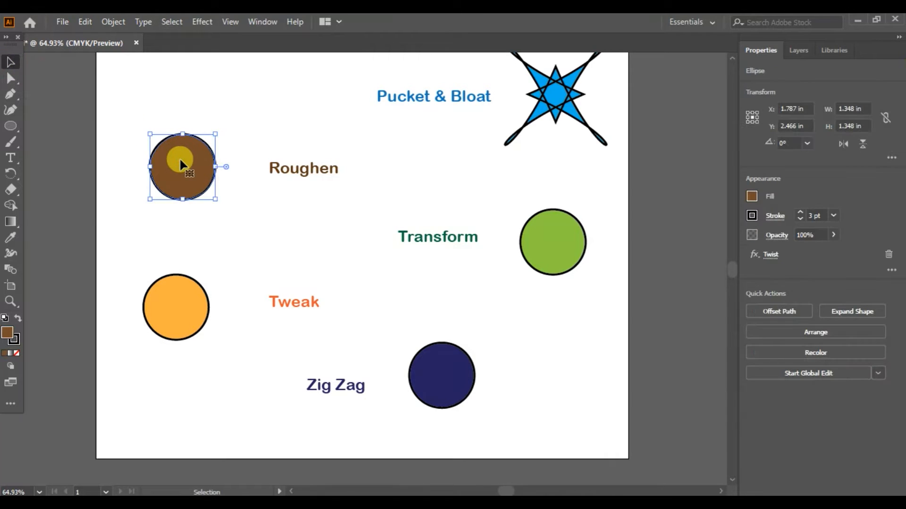
pyautogui.click(200, 22)
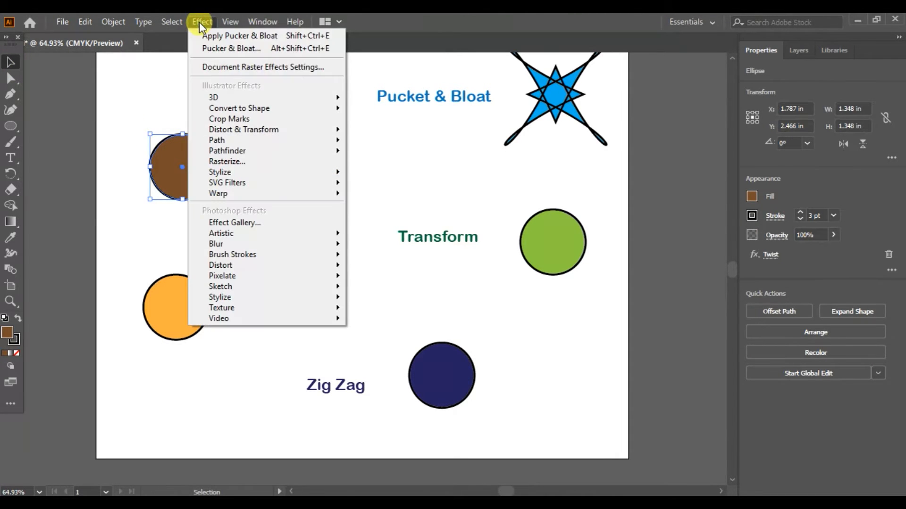
pyautogui.moveTo(256, 132)
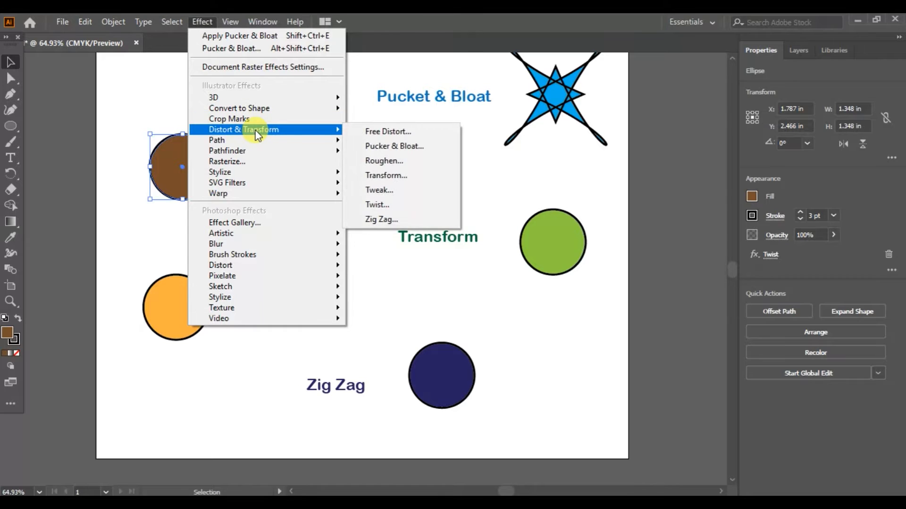
pyautogui.click(384, 160)
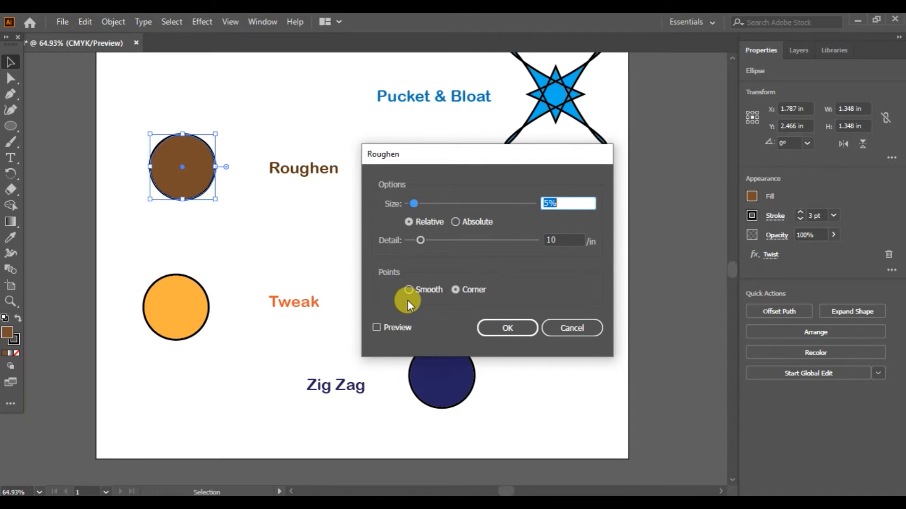
pyautogui.click(376, 327)
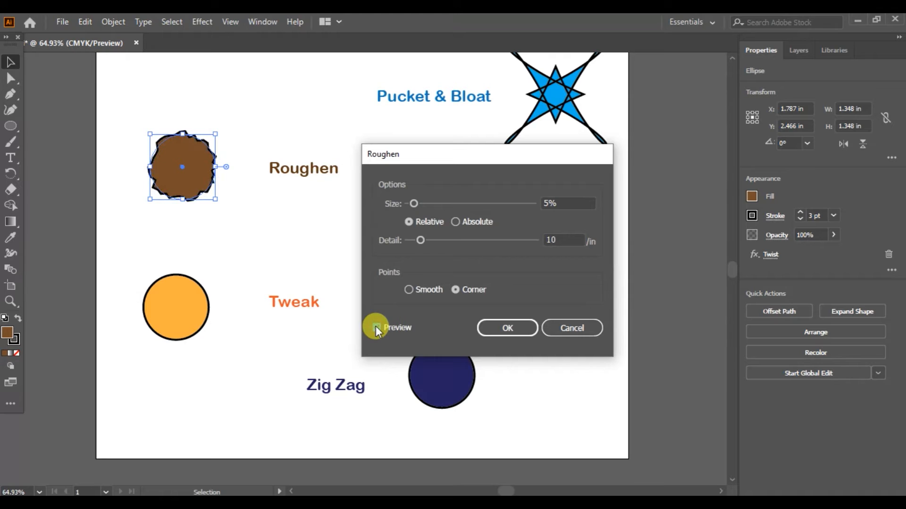
pyautogui.moveTo(413, 203); pyautogui.dragTo(528, 203)
pyautogui.click(456, 290)
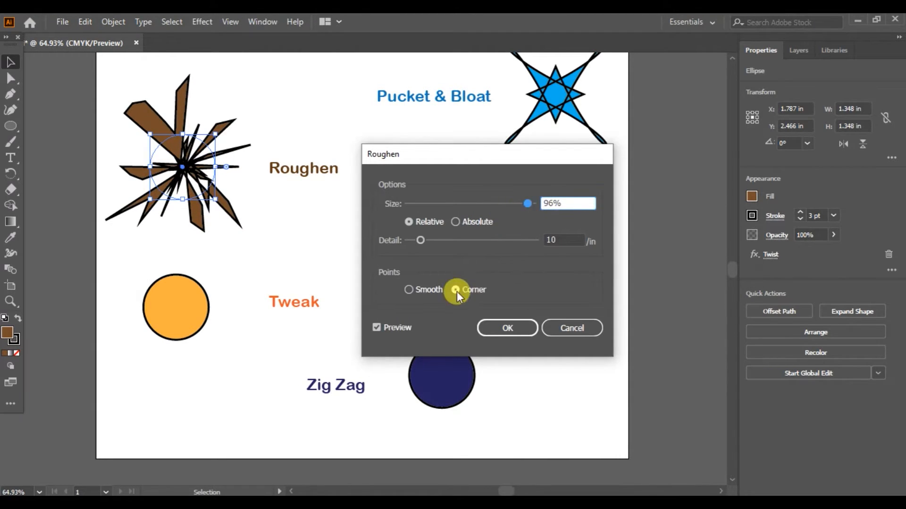
# Step: Apply the Roughen effect with an absolute size of 0.61 in, detail of 11/in and smooth points, and deselect the shape
pyautogui.click(455, 223)
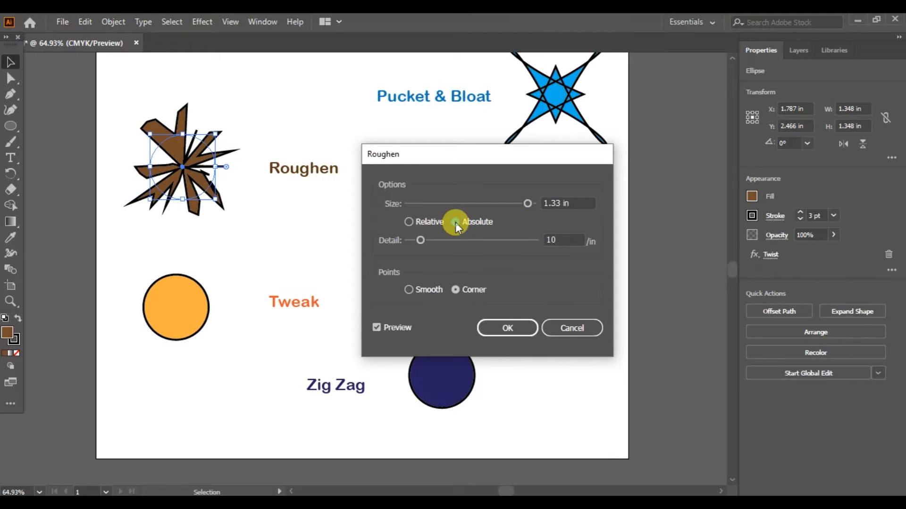
pyautogui.moveTo(520, 207); pyautogui.dragTo(465, 202)
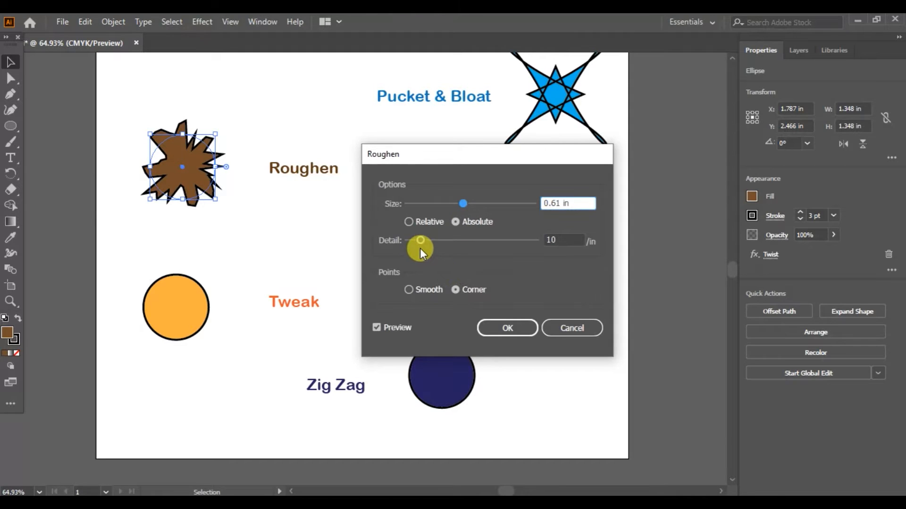
pyautogui.moveTo(420, 239); pyautogui.dragTo(532, 241)
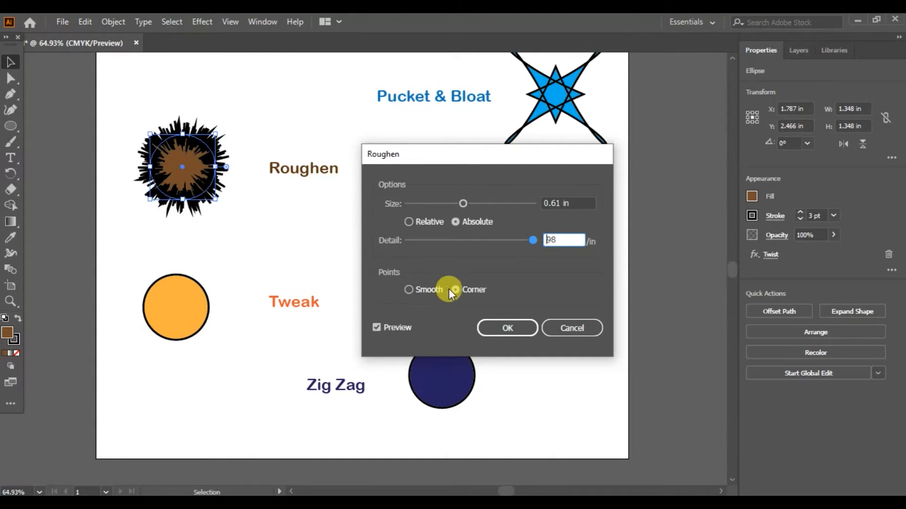
pyautogui.click(408, 289)
pyautogui.moveTo(531, 239); pyautogui.dragTo(418, 241)
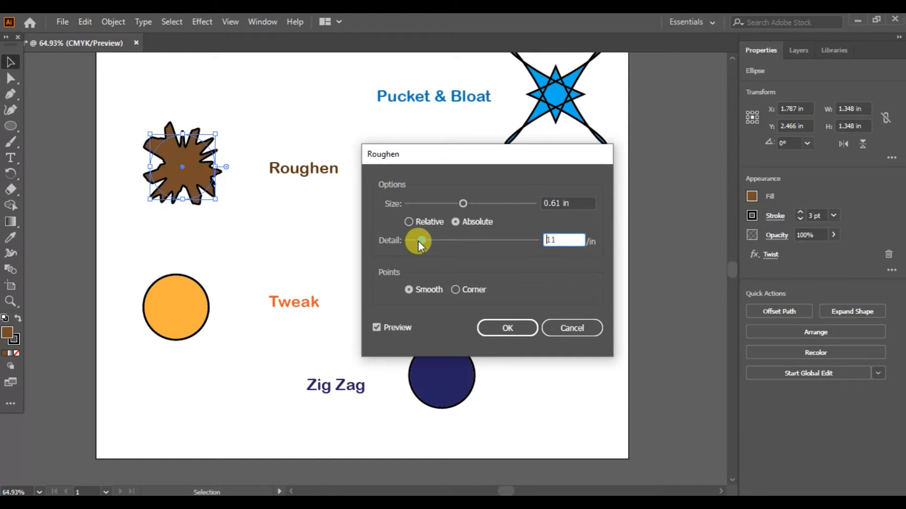
pyautogui.click(506, 329)
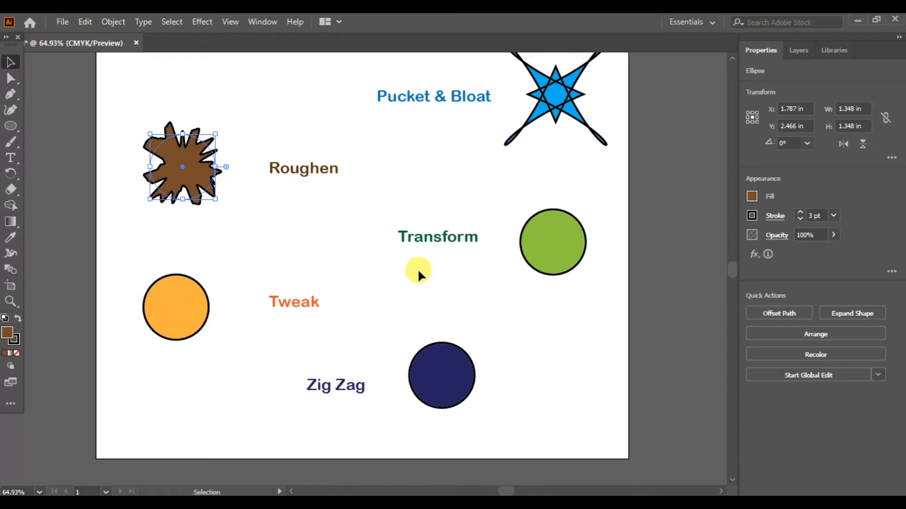
pyautogui.click(178, 24)
pyautogui.click(188, 66)
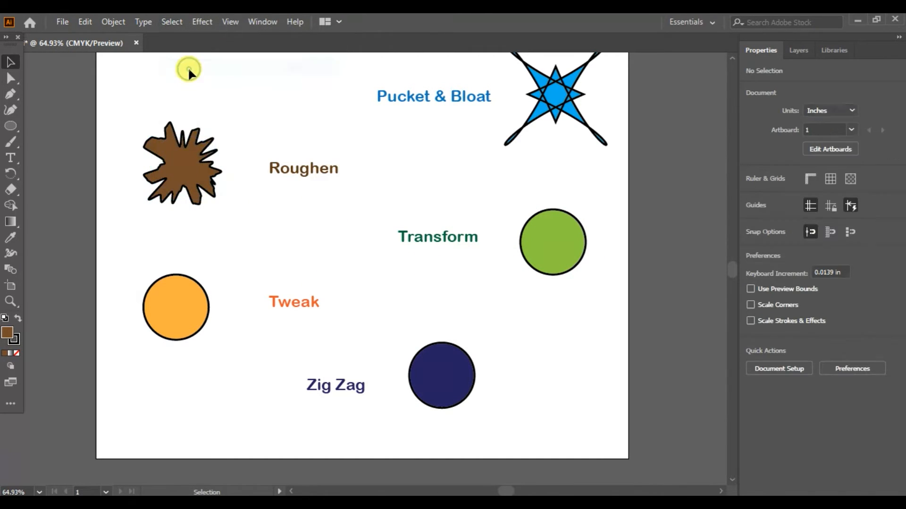
# Step: Start a Transform effect on the green circle with the preview on, scaling it 188% horizontally and 48% vertically
pyautogui.click(556, 246)
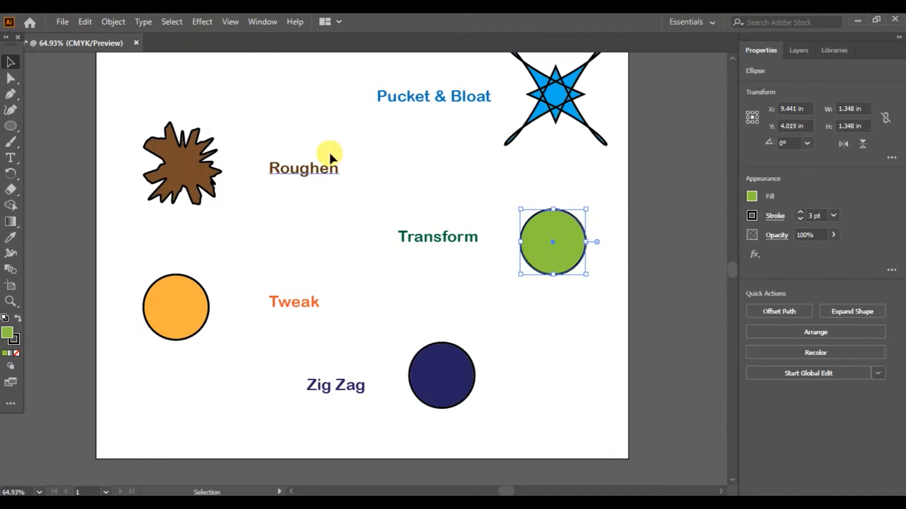
pyautogui.click(204, 22)
pyautogui.moveTo(230, 131)
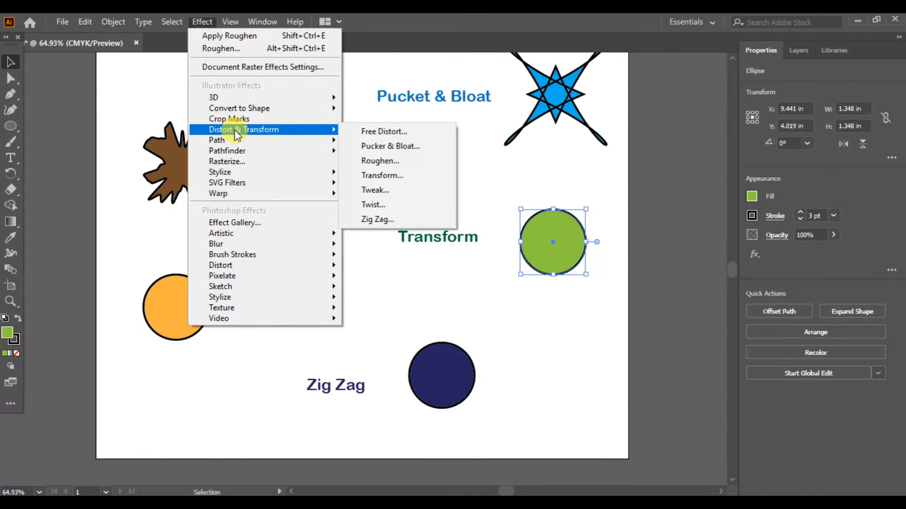
pyautogui.click(386, 178)
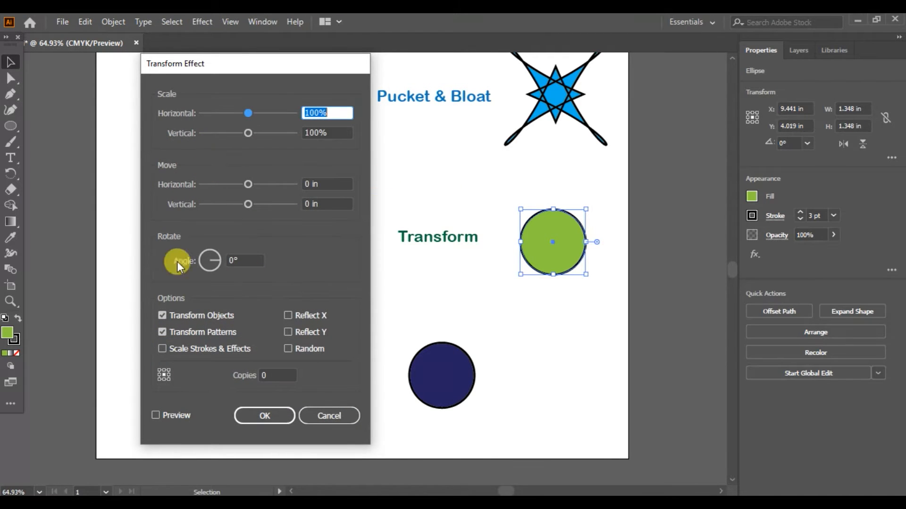
pyautogui.click(156, 415)
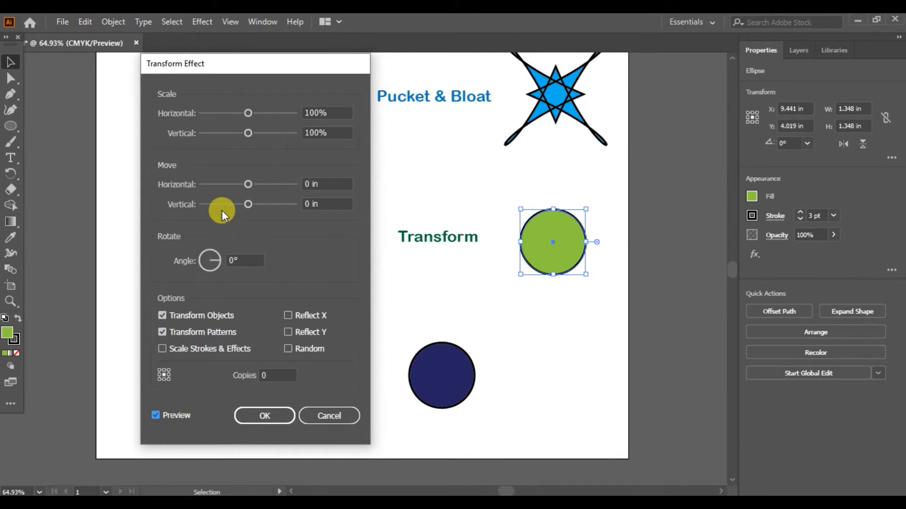
pyautogui.moveTo(253, 114); pyautogui.dragTo(290, 136)
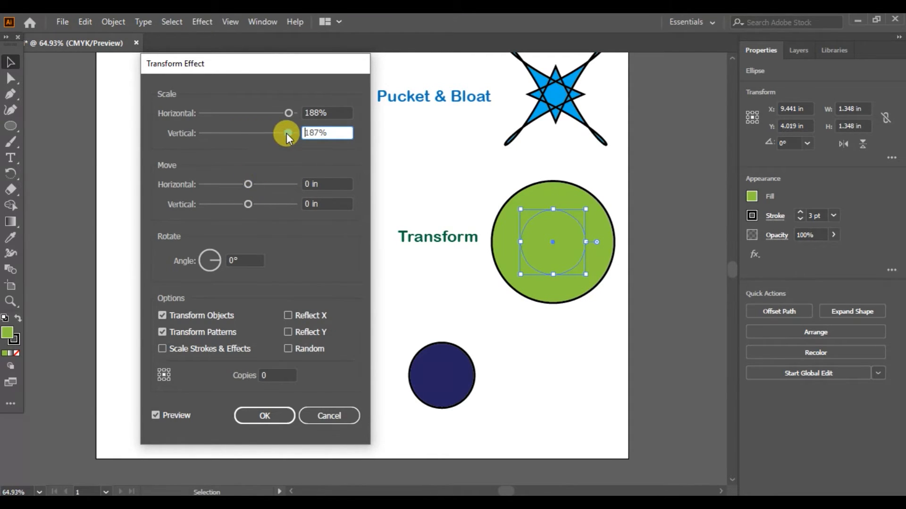
pyautogui.moveTo(288, 132); pyautogui.dragTo(224, 126)
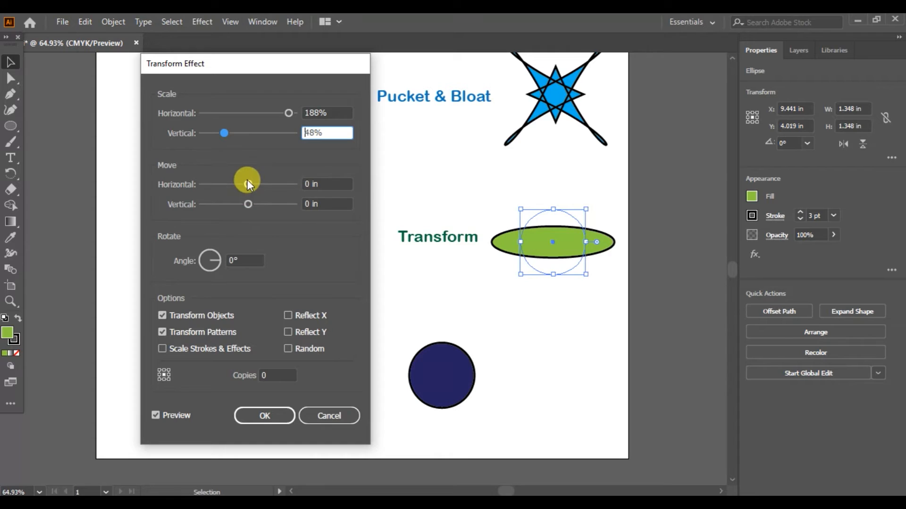
# Step: Set the Transform effect's move to -0.1806 in horizontally and -0.9861 in vertically, apply it, and deselect the shape
pyautogui.moveTo(245, 185); pyautogui.dragTo(215, 209)
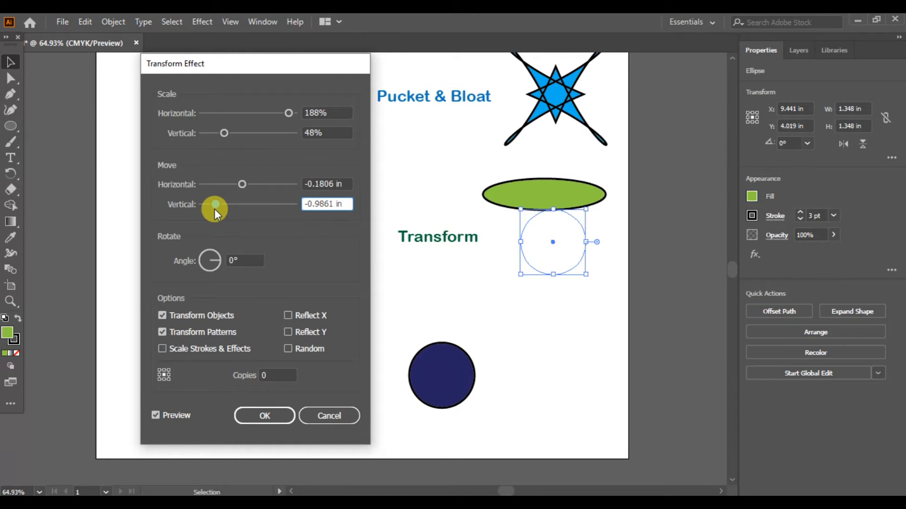
pyautogui.click(270, 415)
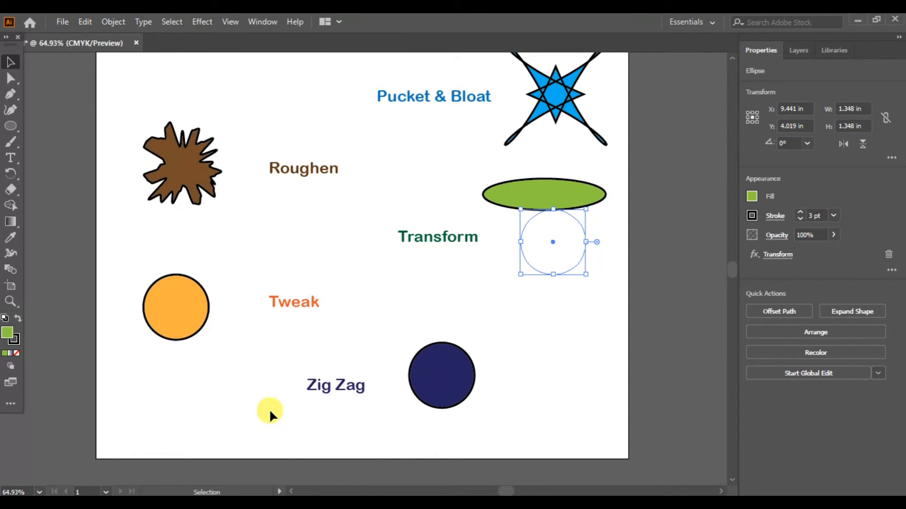
pyautogui.click(174, 24)
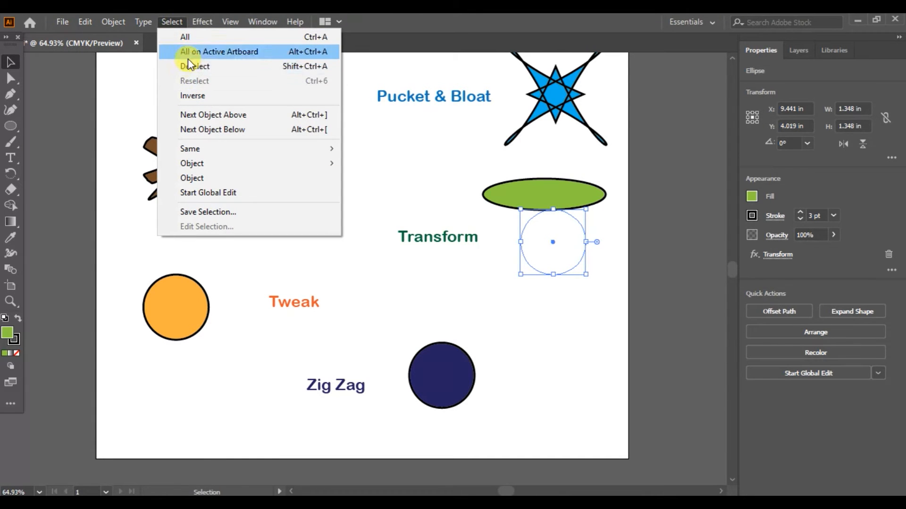
pyautogui.click(187, 66)
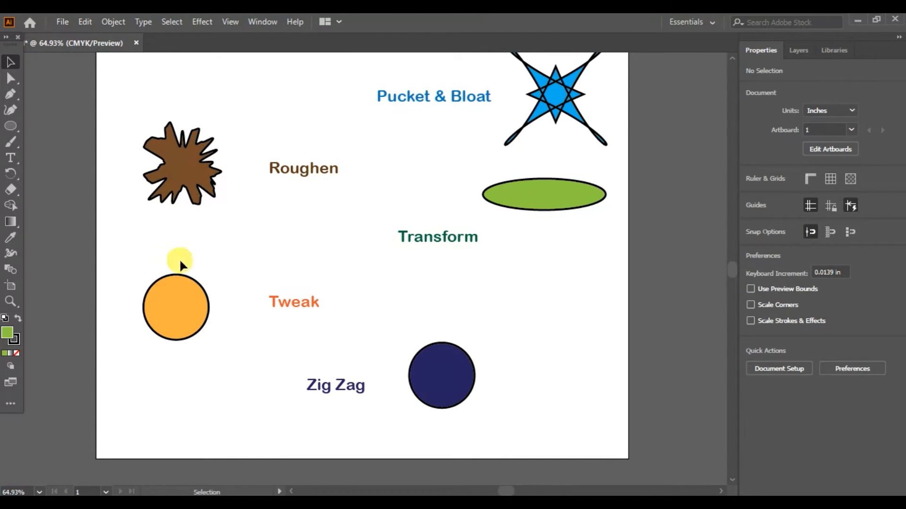
# Step: Start a Tweak effect on the orange circle with the preview on, using relative amounts of 29% horizontally and 76% vertically
pyautogui.click(180, 286)
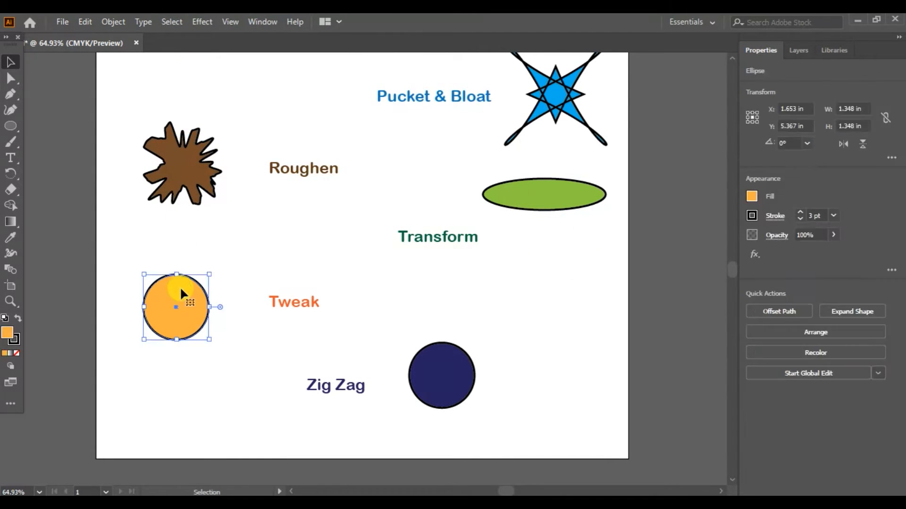
pyautogui.click(201, 23)
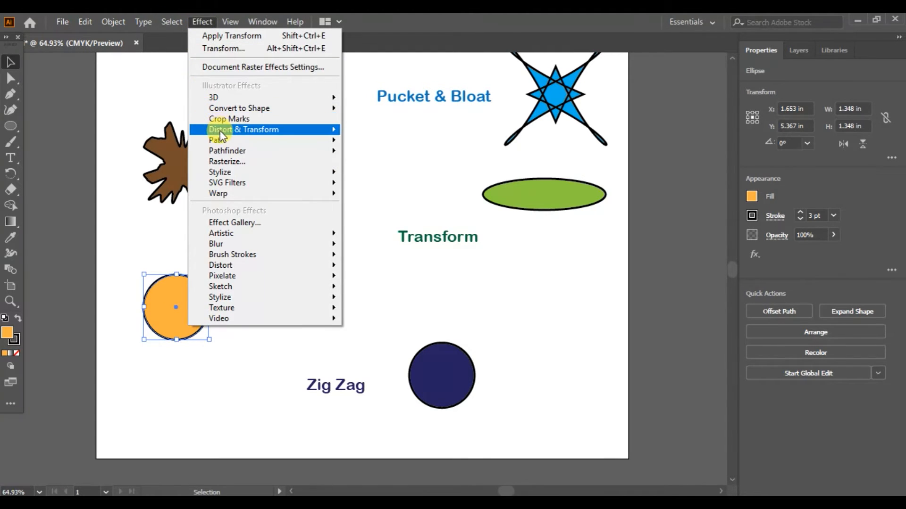
pyautogui.moveTo(221, 134)
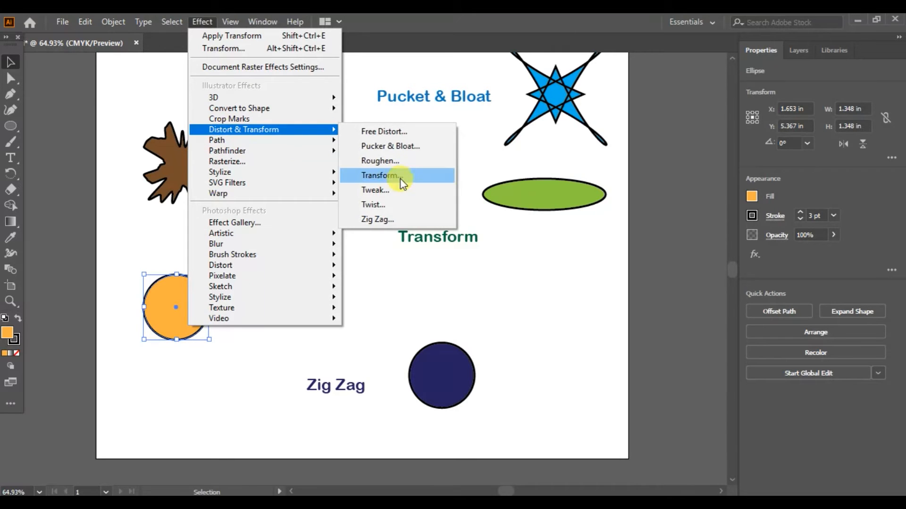
pyautogui.click(401, 196)
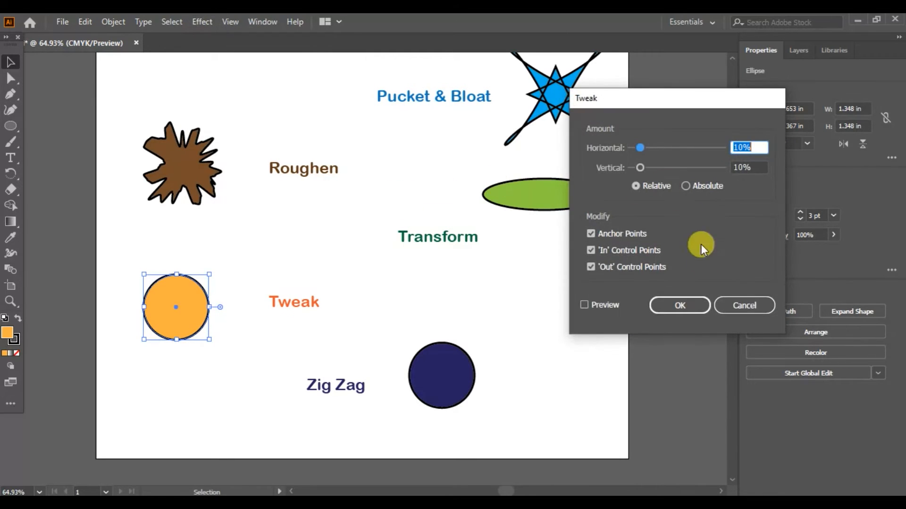
pyautogui.moveTo(666, 109); pyautogui.dragTo(478, 144)
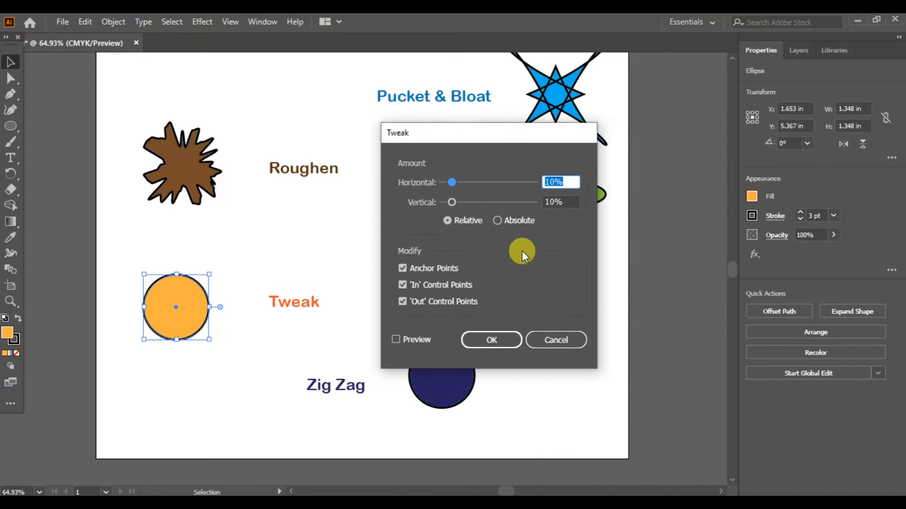
pyautogui.click(394, 339)
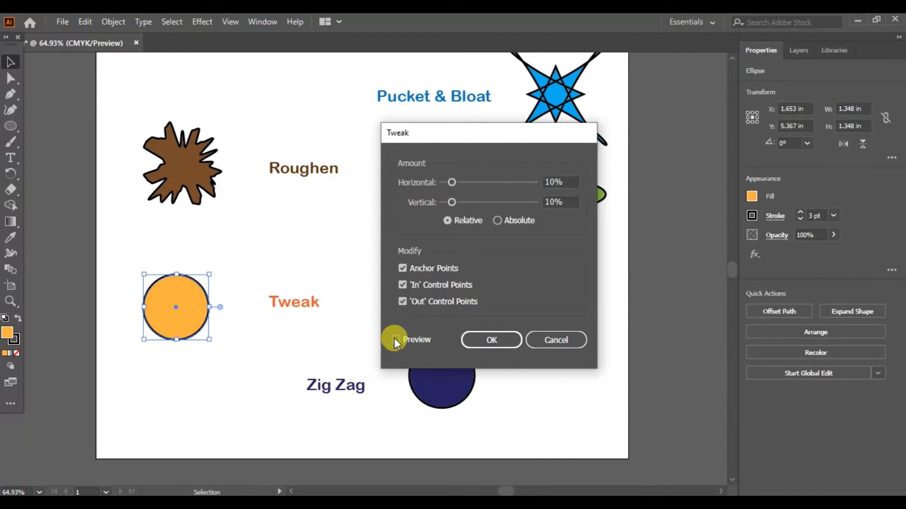
pyautogui.moveTo(454, 181); pyautogui.dragTo(515, 181)
pyautogui.moveTo(450, 202); pyautogui.dragTo(465, 183)
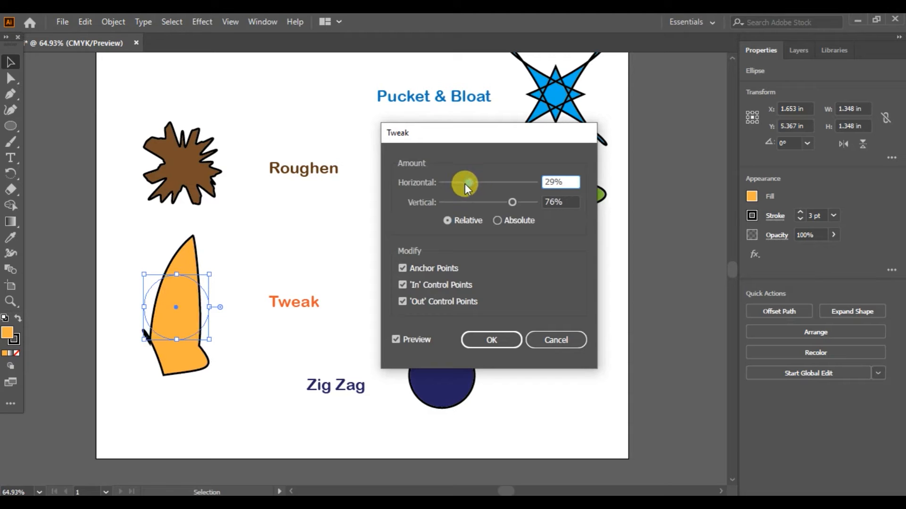
# Step: Apply the Tweak effect with absolute amounts of 1.11 in horizontally and 0.74 in vertically, and deselect the shape
pyautogui.click(496, 220)
pyautogui.moveTo(508, 203)
pyautogui.mouseDown()
pyautogui.moveTo(450, 202)
pyautogui.moveTo(492, 202)
pyautogui.mouseUp()
pyautogui.moveTo(470, 182); pyautogui.dragTo(516, 180)
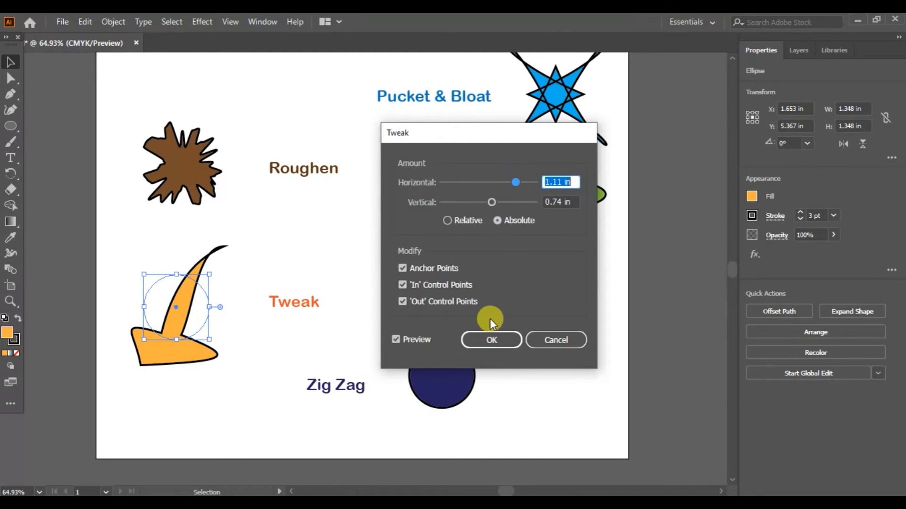
pyautogui.click(486, 340)
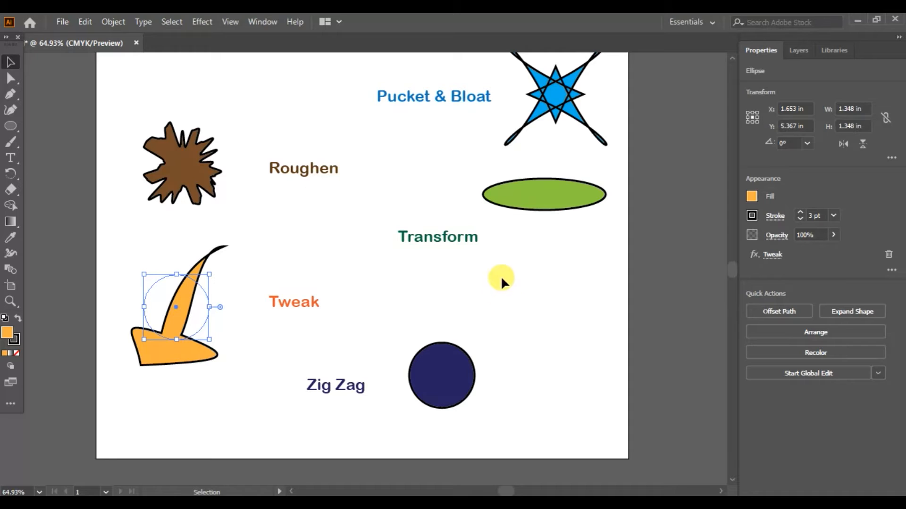
pyautogui.click(182, 26)
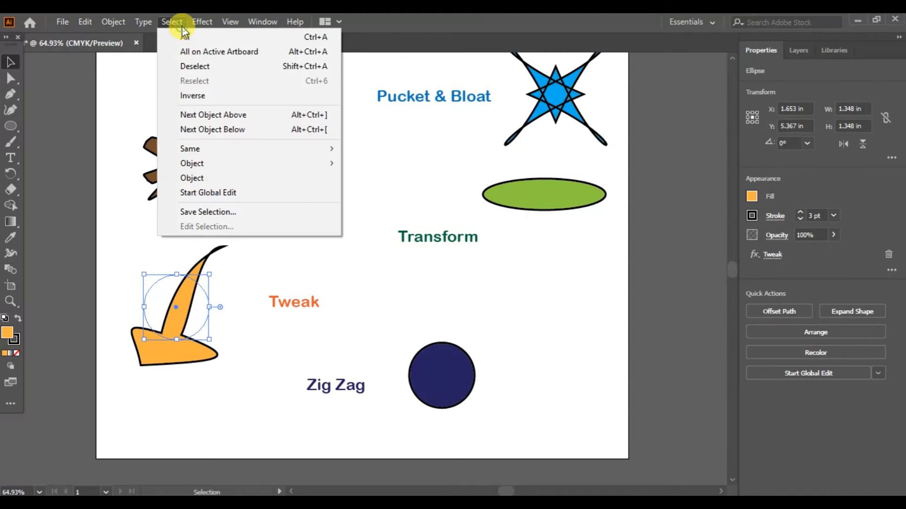
pyautogui.click(197, 66)
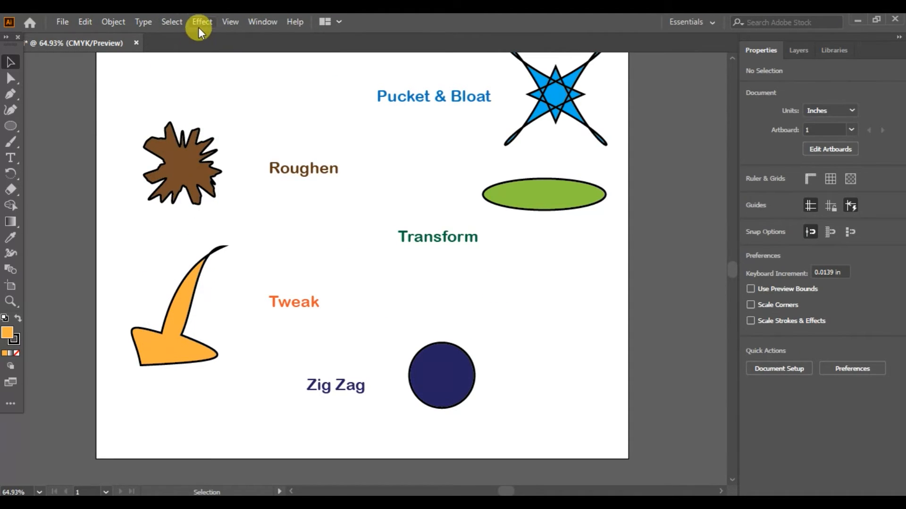
# Step: Start a Zig Zag effect on the navy circle with the preview on and an absolute size of 1.08 in
pyautogui.click(439, 370)
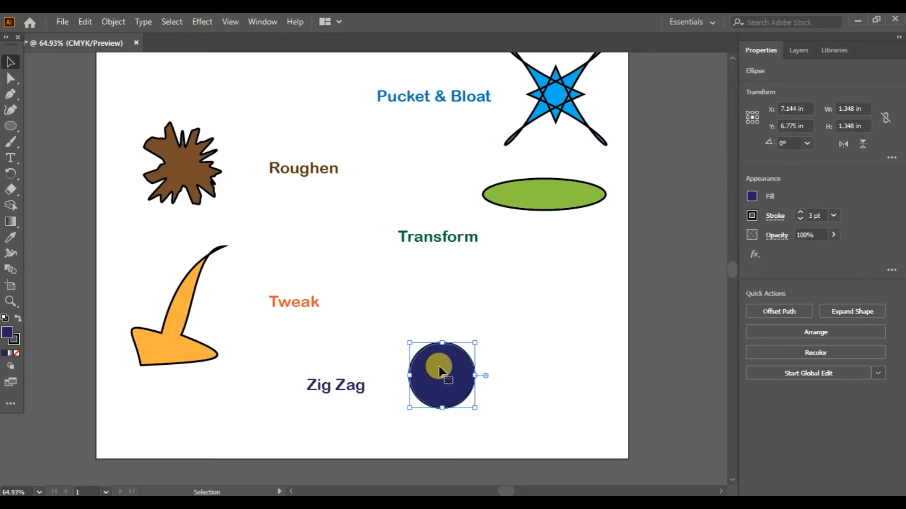
pyautogui.click(200, 23)
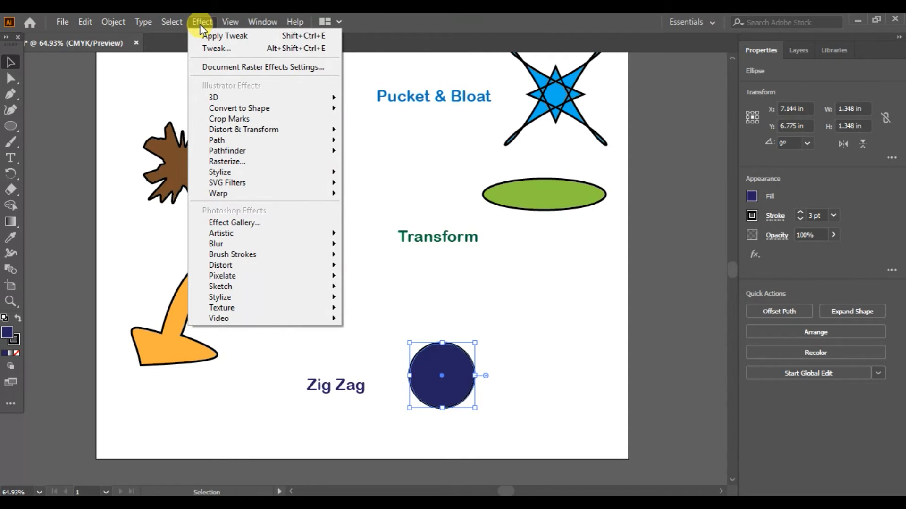
pyautogui.moveTo(259, 130)
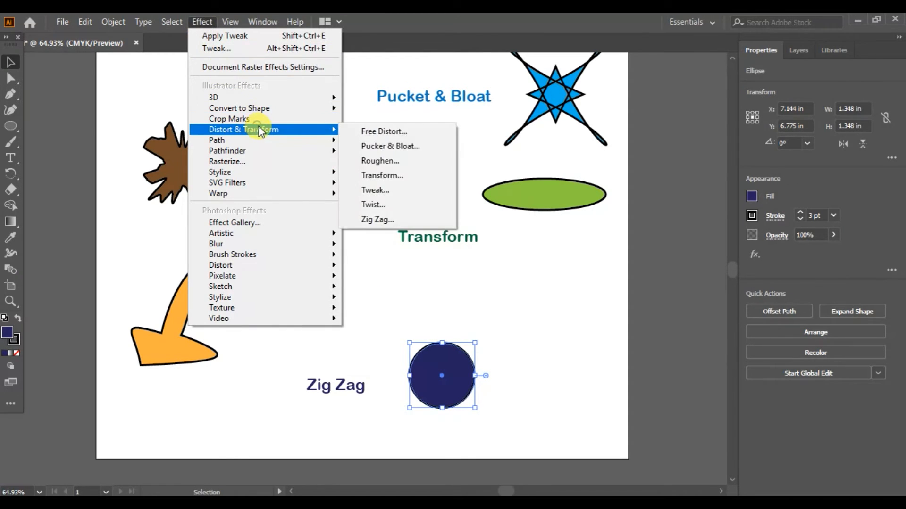
pyautogui.click(389, 221)
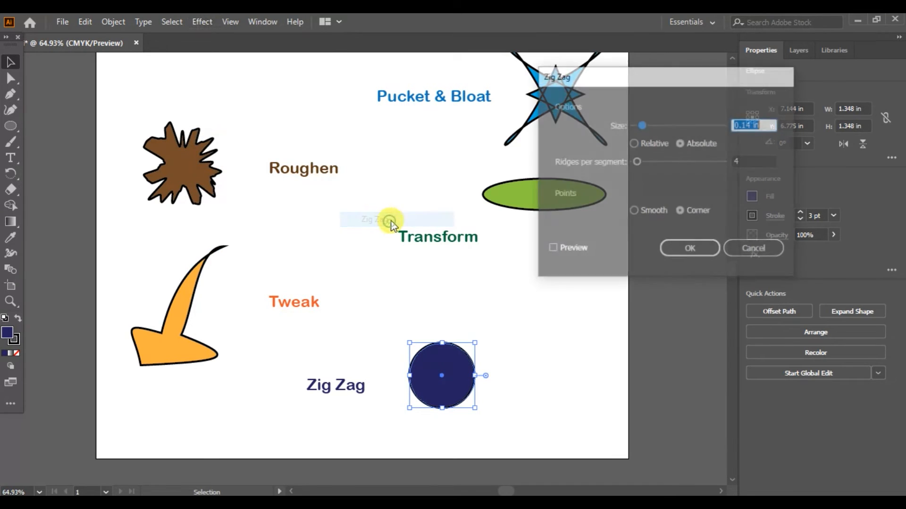
pyautogui.click(550, 249)
pyautogui.moveTo(641, 124); pyautogui.dragTo(705, 125)
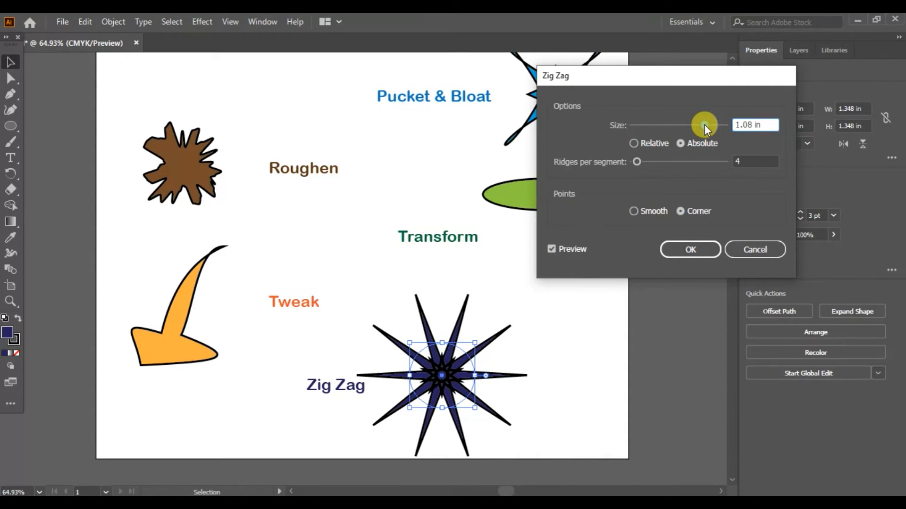
# Step: Apply the Zig Zag effect with a relative size of 44%, more than 24 ridges per segment and smooth points
pyautogui.click(633, 143)
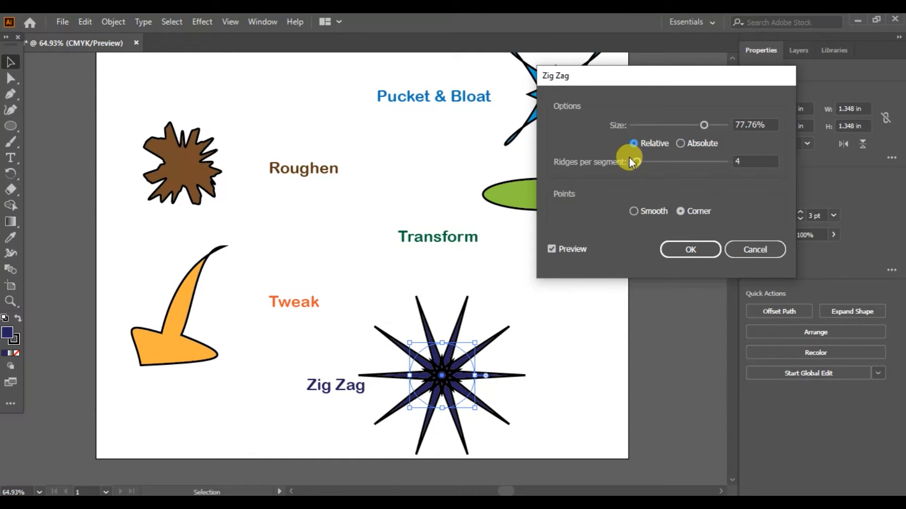
pyautogui.moveTo(705, 125); pyautogui.dragTo(674, 127)
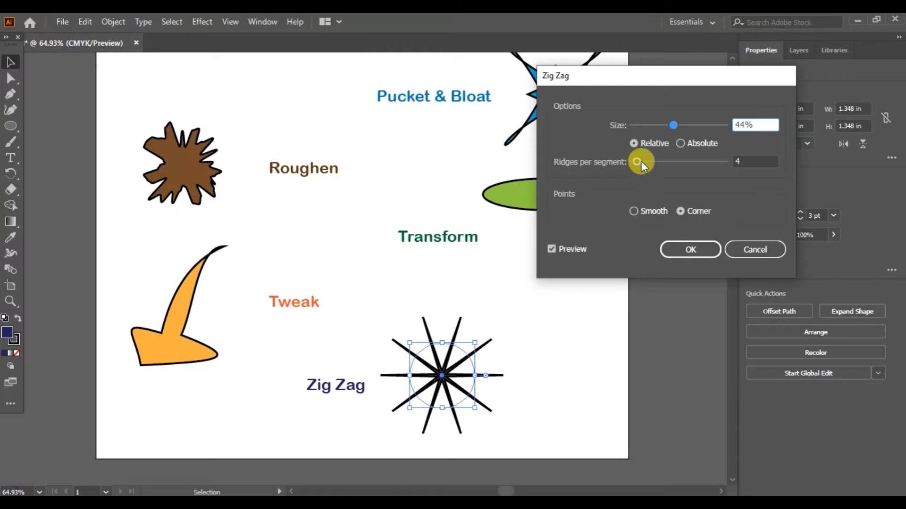
pyautogui.moveTo(637, 161)
pyautogui.mouseDown()
pyautogui.moveTo(714, 160)
pyautogui.moveTo(651, 163)
pyautogui.mouseUp()
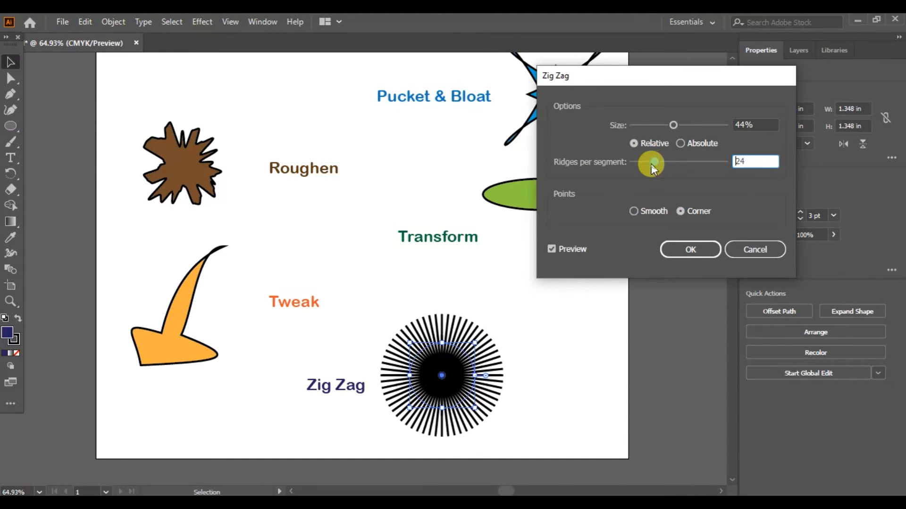
pyautogui.click(633, 212)
pyautogui.moveTo(651, 163); pyautogui.dragTo(685, 158)
pyautogui.click(694, 250)
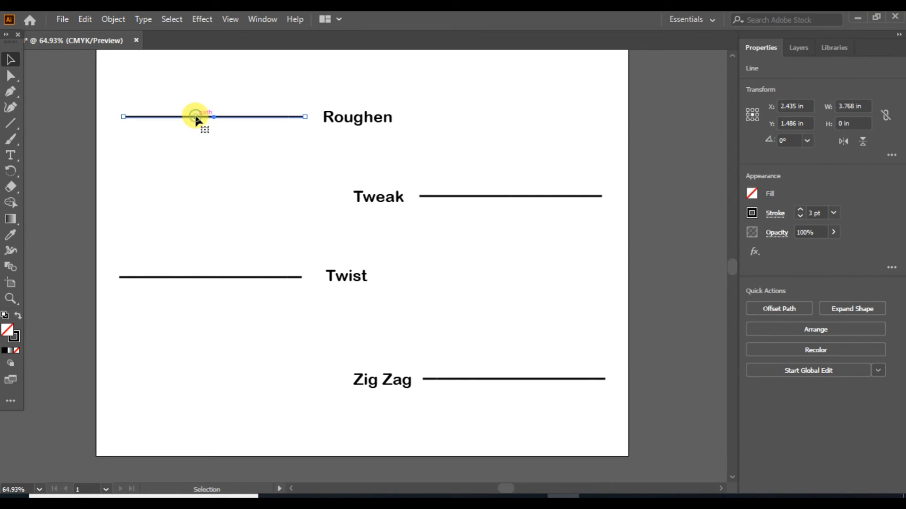
# Step: Start a Roughen effect on the line beside the Roughen label with the preview on and a relative size of 38%
pyautogui.click(201, 20)
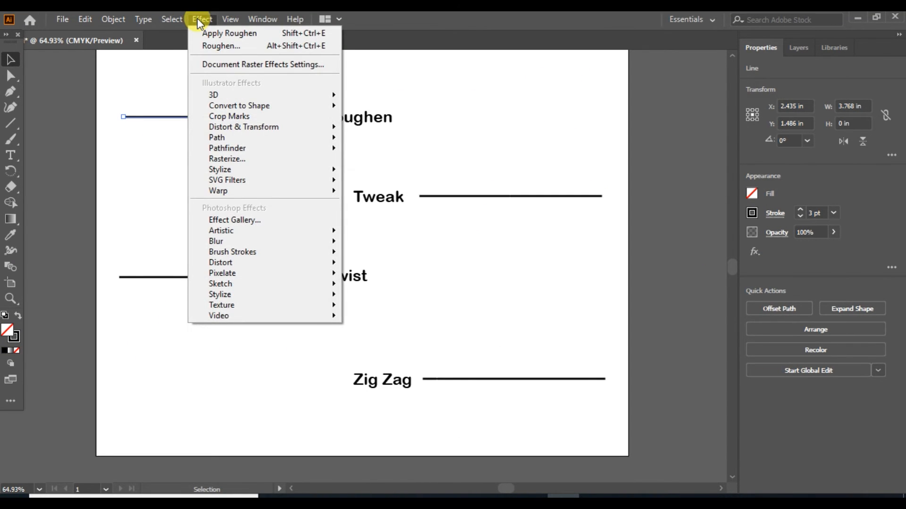
pyautogui.moveTo(236, 128)
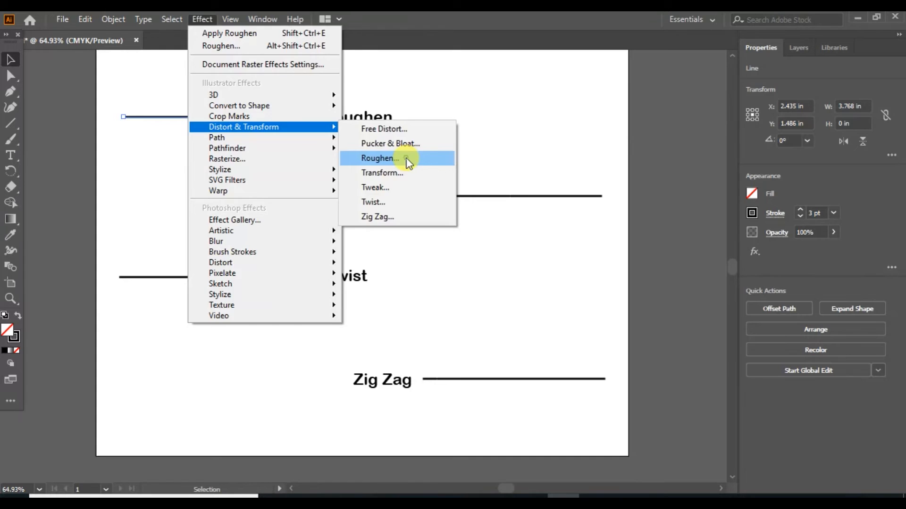
pyautogui.click(380, 158)
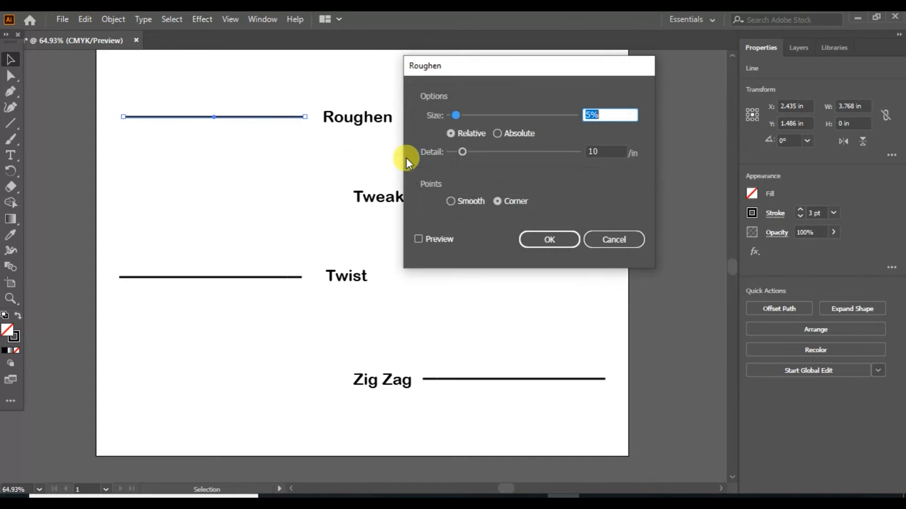
pyautogui.click(418, 240)
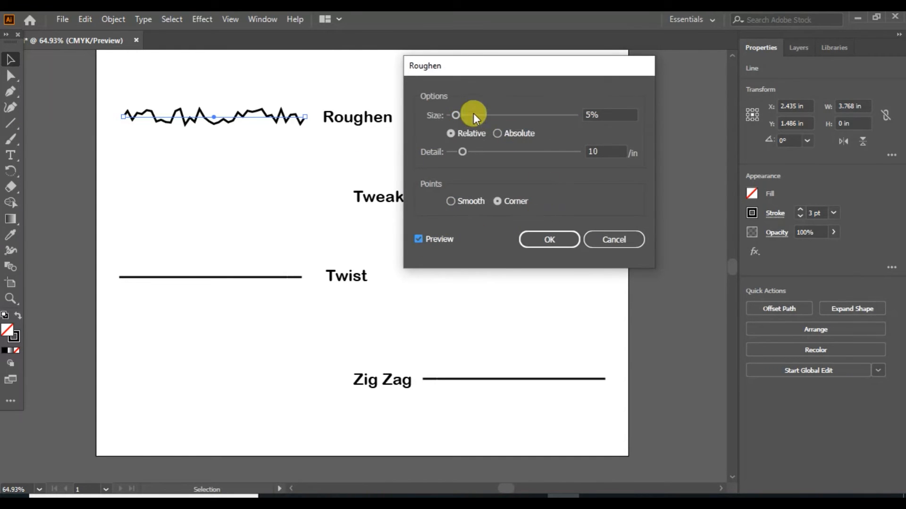
pyautogui.moveTo(457, 117); pyautogui.dragTo(497, 118)
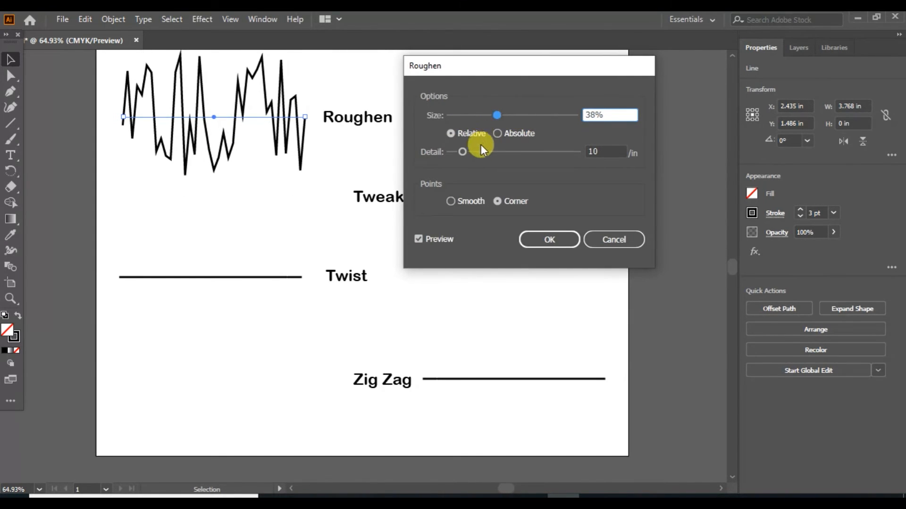
# Step: Switch the Roughen effect to an absolute size of 0.9 in, with detail of 73/in and smooth points
pyautogui.click(497, 133)
pyautogui.moveTo(496, 112); pyautogui.dragTo(529, 117)
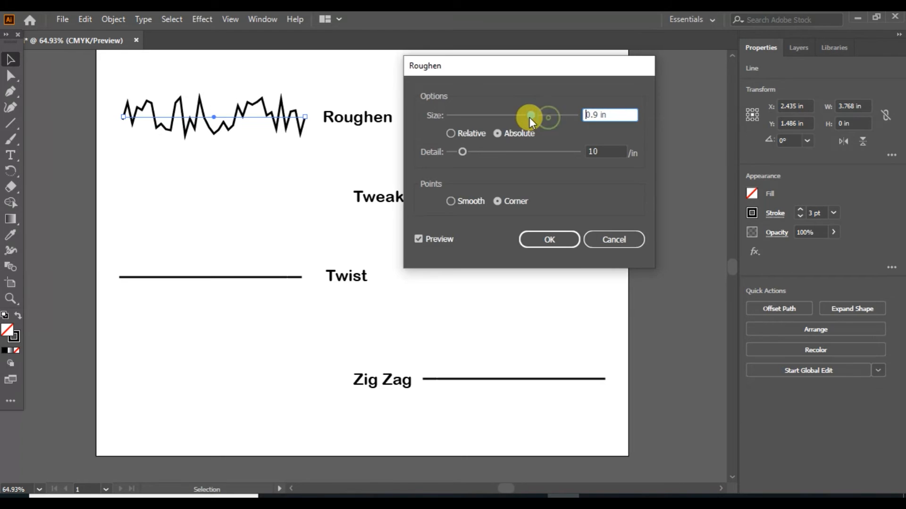
pyautogui.moveTo(460, 152); pyautogui.dragTo(543, 151)
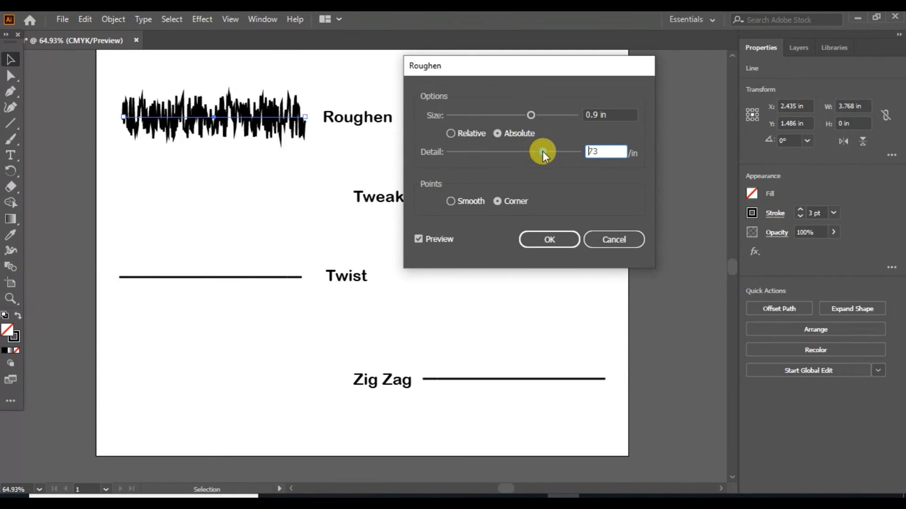
pyautogui.click(450, 202)
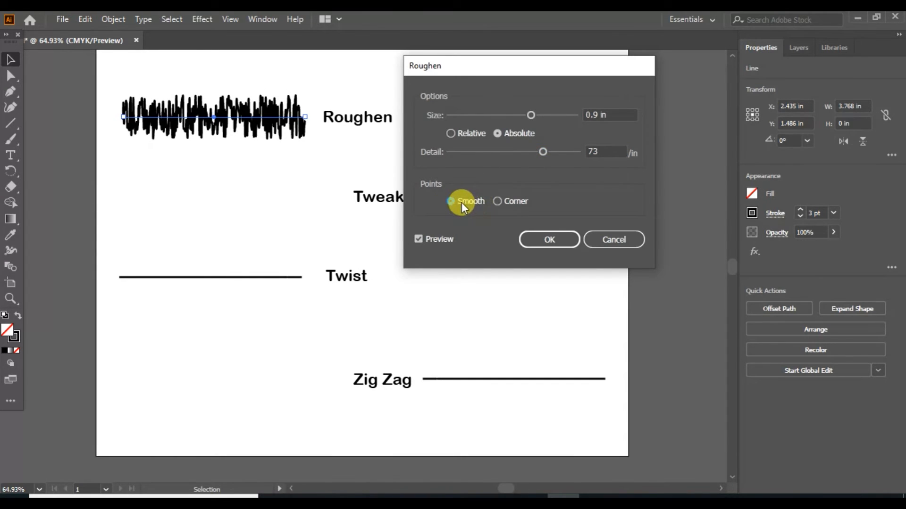
# Step: Reduce the Roughen detail to 59/in, set the size to 1.1 in, apply the effect, and deselect the line
pyautogui.moveTo(542, 151)
pyautogui.mouseDown()
pyautogui.moveTo(471, 152)
pyautogui.moveTo(525, 152)
pyautogui.mouseUp()
pyautogui.moveTo(531, 114); pyautogui.dragTo(549, 117)
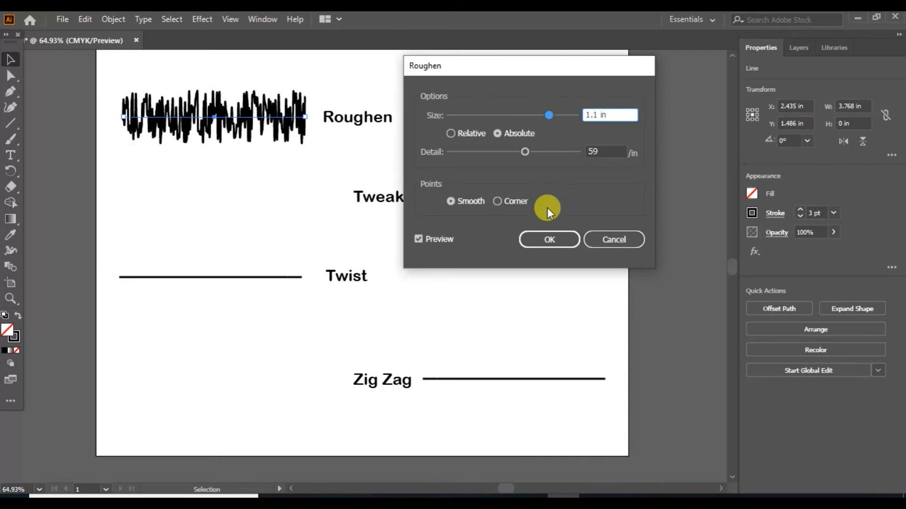
pyautogui.click(552, 237)
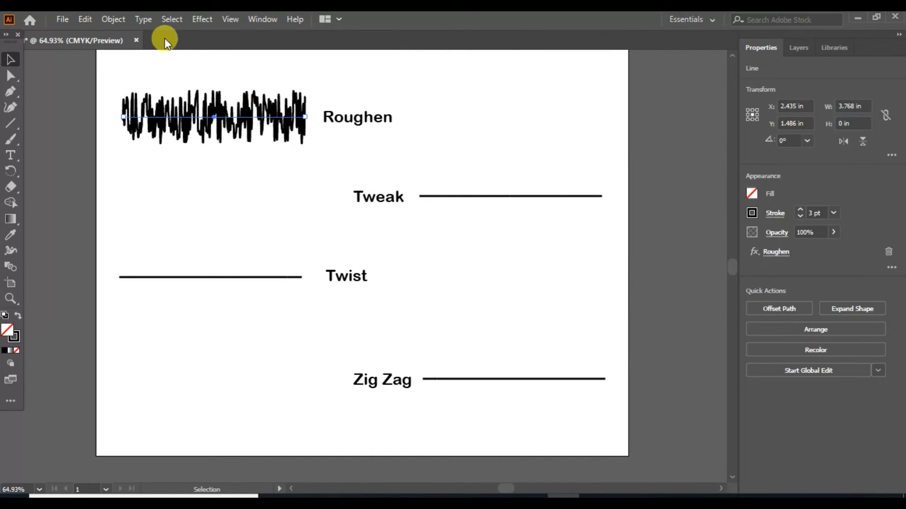
pyautogui.click(171, 20)
pyautogui.click(194, 66)
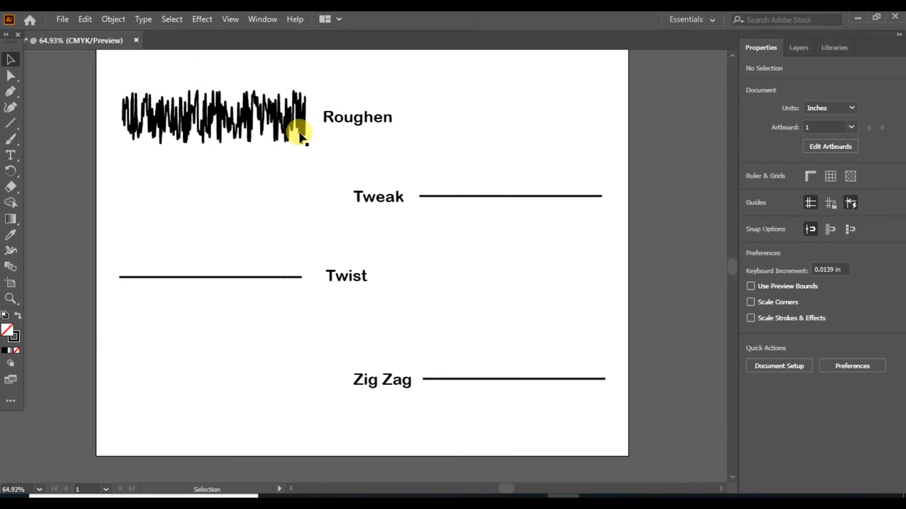
# Step: Start a Tweak effect on the line beside the Tweak label with the preview on and relative amounts of 27% horizontal and 12% vertical
pyautogui.click(510, 195)
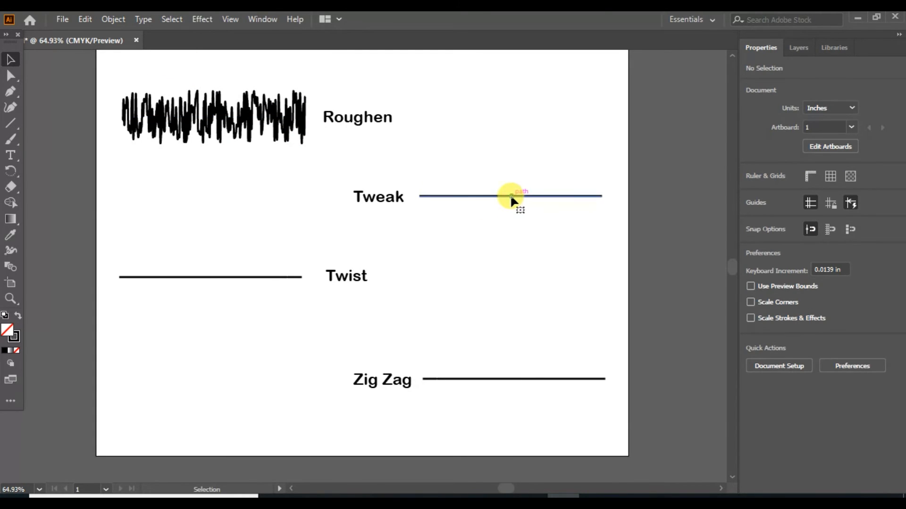
pyautogui.click(202, 18)
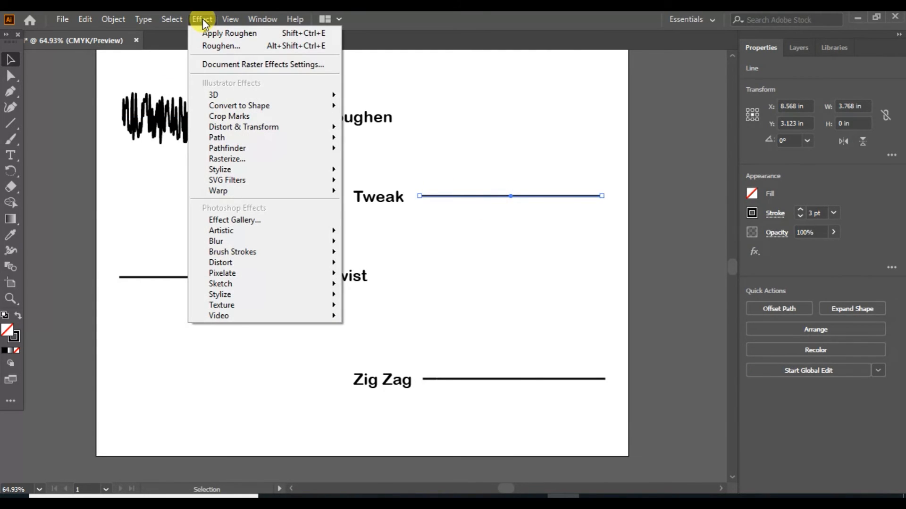
pyautogui.moveTo(278, 132)
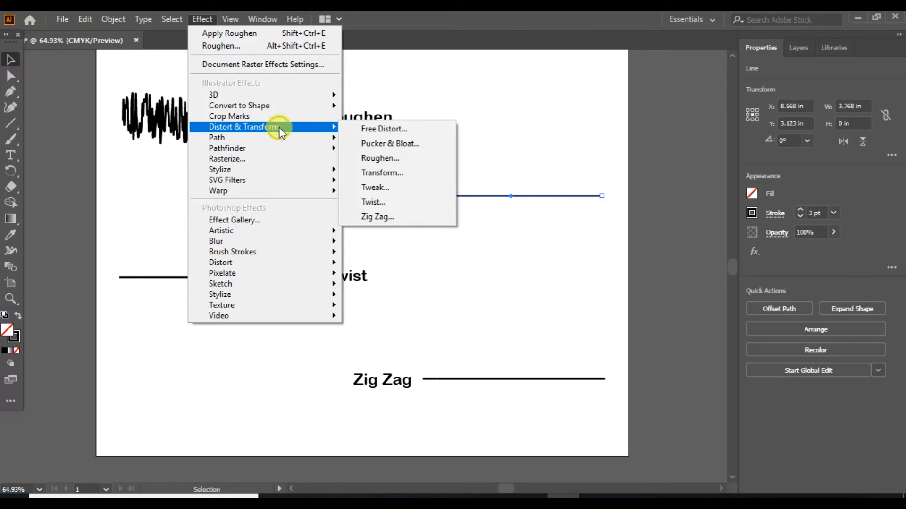
pyautogui.click(394, 188)
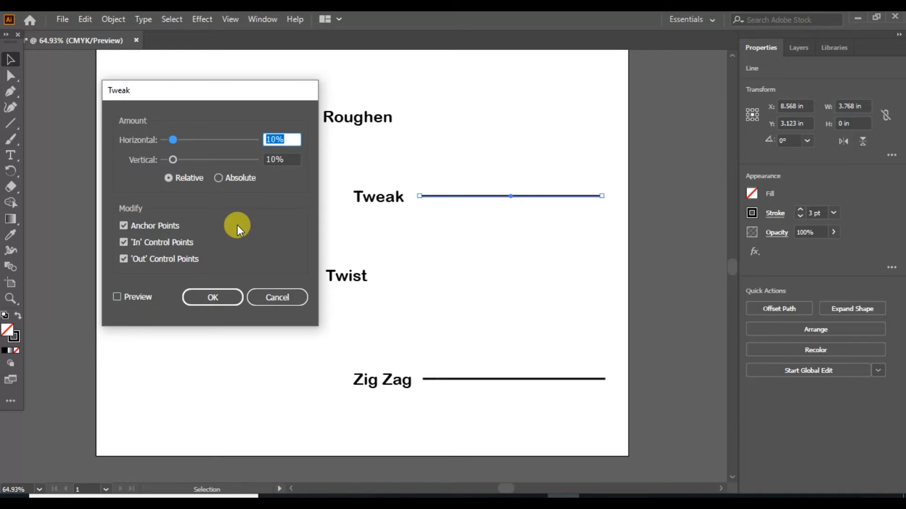
pyautogui.click(117, 297)
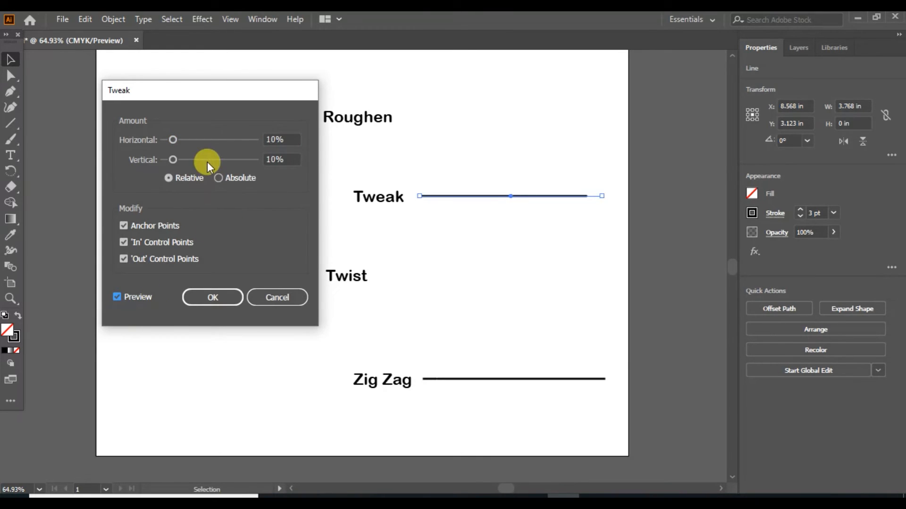
pyautogui.moveTo(172, 162); pyautogui.dragTo(185, 139)
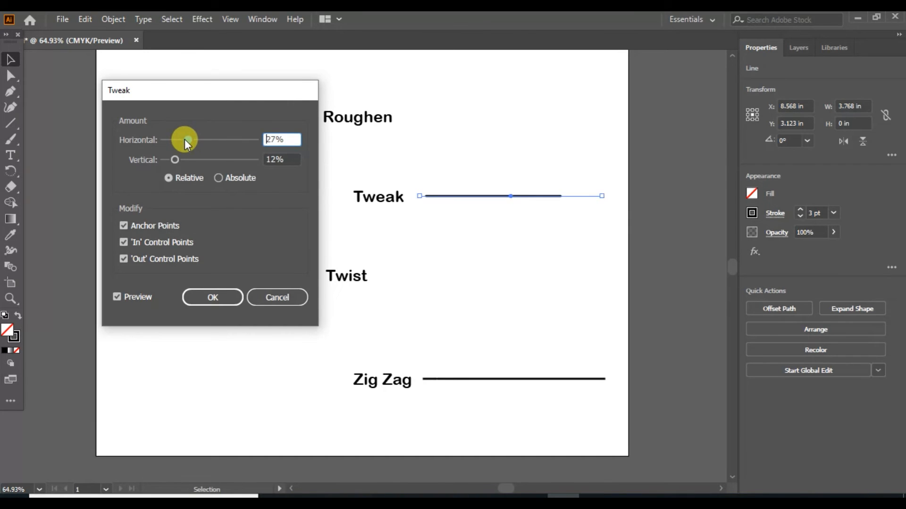
# Step: Switch the Tweak effect to absolute amounts of 0.25 in horizontal and 1.24 in vertical
pyautogui.click(219, 178)
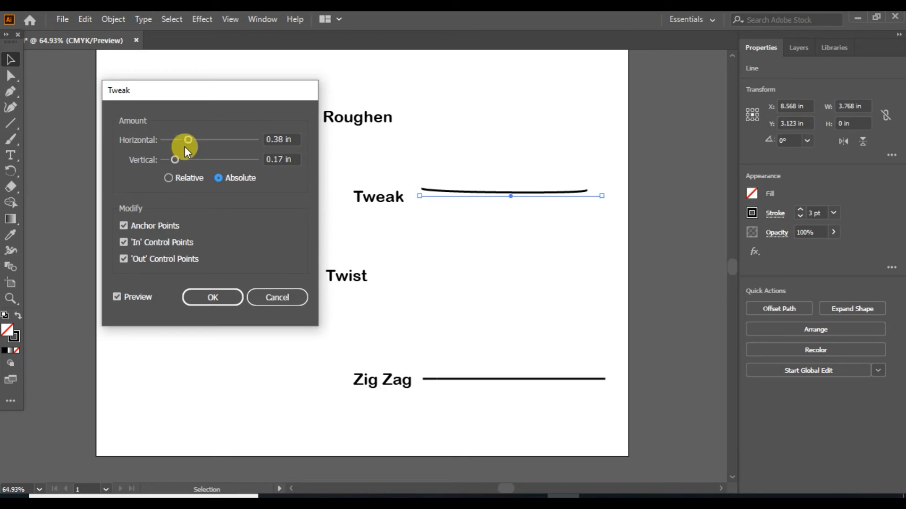
pyautogui.moveTo(169, 160); pyautogui.dragTo(245, 160)
pyautogui.moveTo(191, 140)
pyautogui.mouseDown()
pyautogui.moveTo(230, 140)
pyautogui.moveTo(177, 138)
pyautogui.mouseUp()
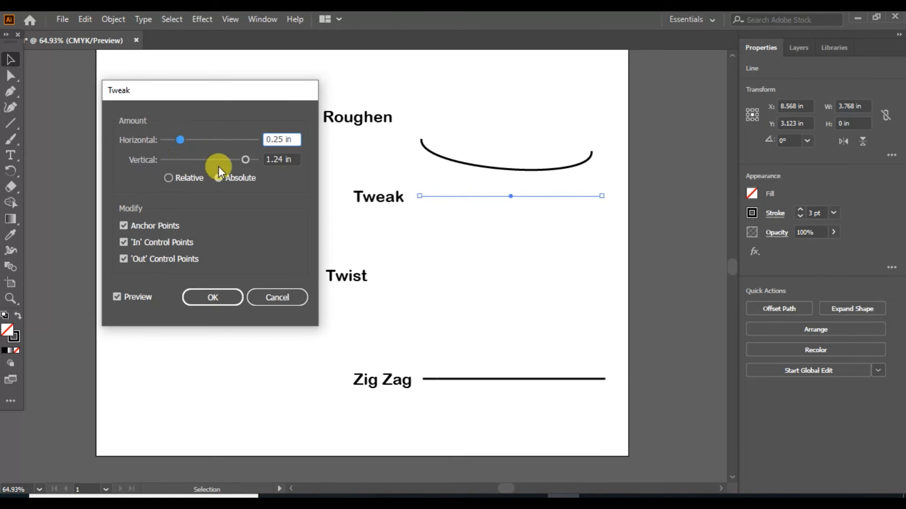
# Step: Set the Tweak amounts to 1.1 in horizontal and 1.14 in vertical, apply the effect, and deselect the line
pyautogui.moveTo(244, 161); pyautogui.dragTo(236, 140)
pyautogui.moveTo(178, 159); pyautogui.dragTo(237, 160)
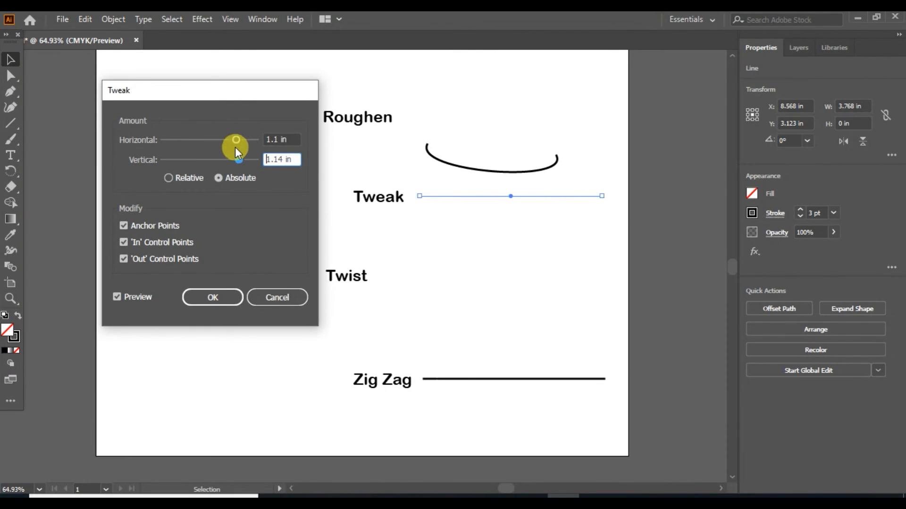
pyautogui.click(227, 296)
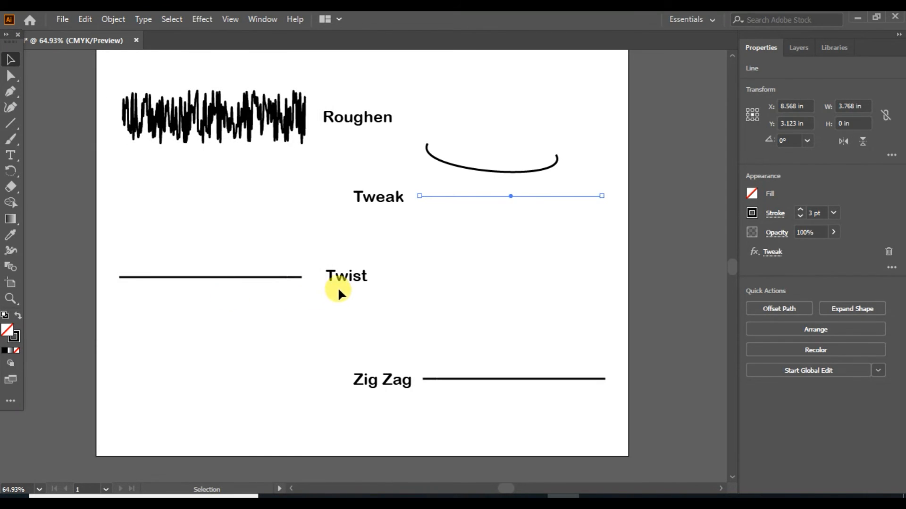
pyautogui.click(174, 20)
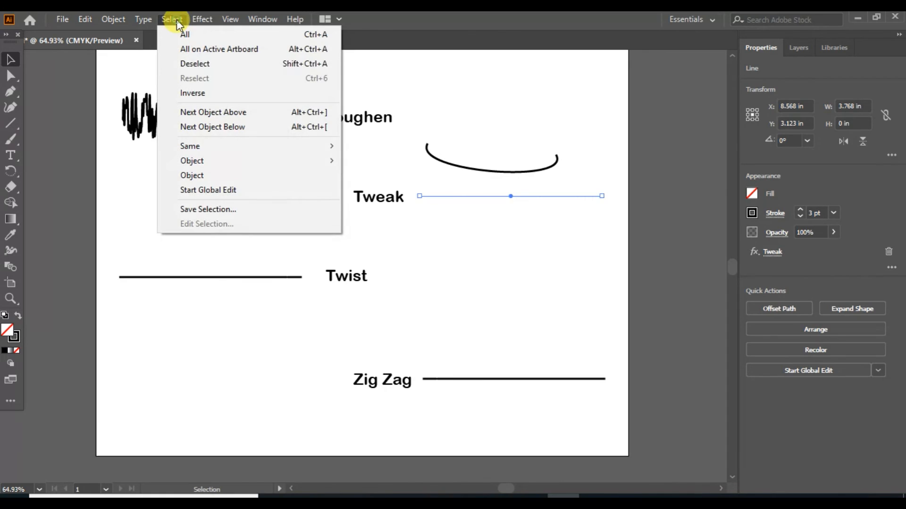
pyautogui.click(198, 63)
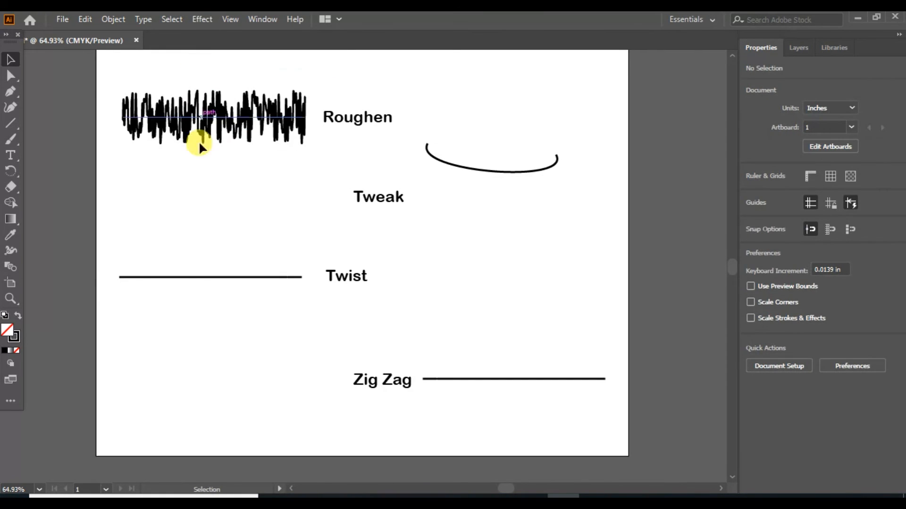
# Step: Start a Twist effect on the line beside the Twist label with an angle of 81° and the preview on
pyautogui.click(206, 278)
pyautogui.click(203, 20)
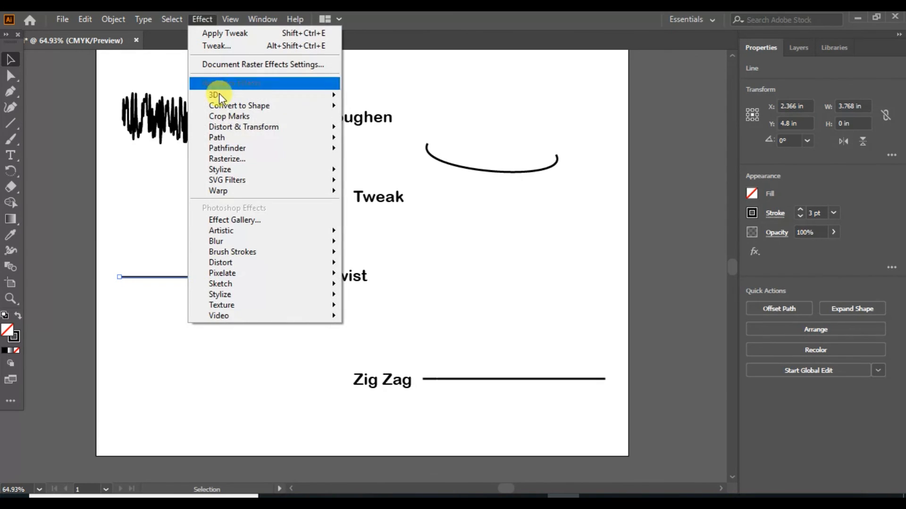
pyautogui.moveTo(236, 129)
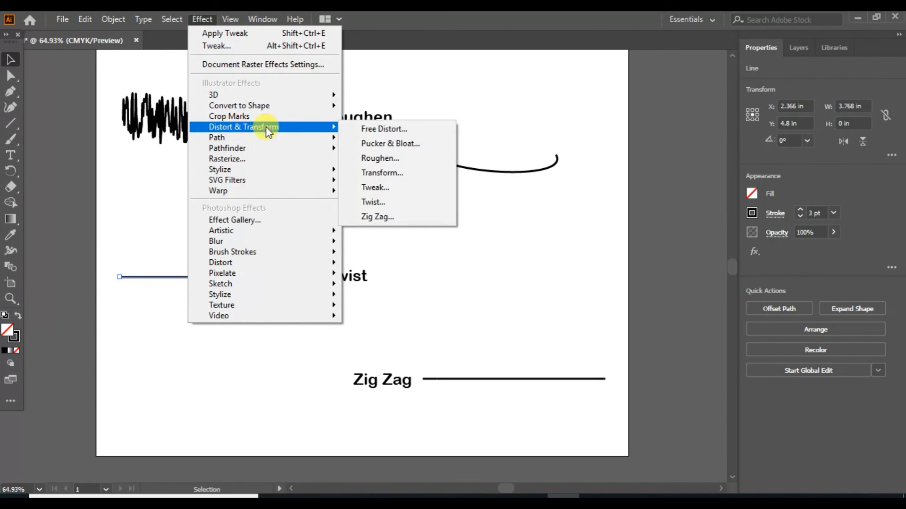
pyautogui.click(389, 202)
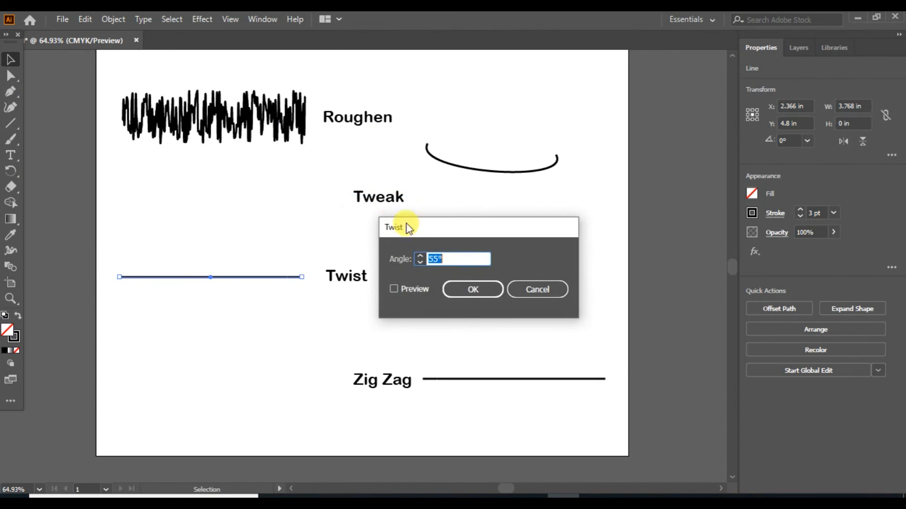
pyautogui.click(420, 256)
pyautogui.click(394, 289)
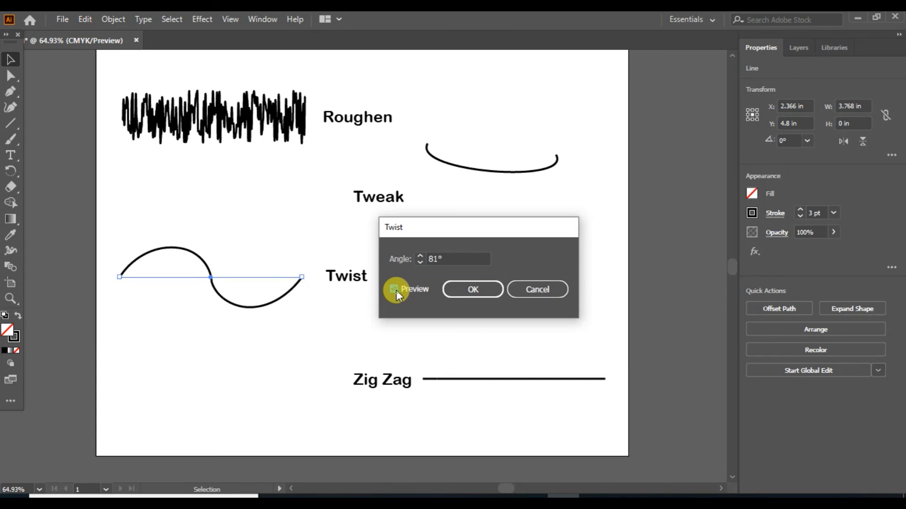
# Step: Increase the Twist angle to 129°
pyautogui.click(419, 255)
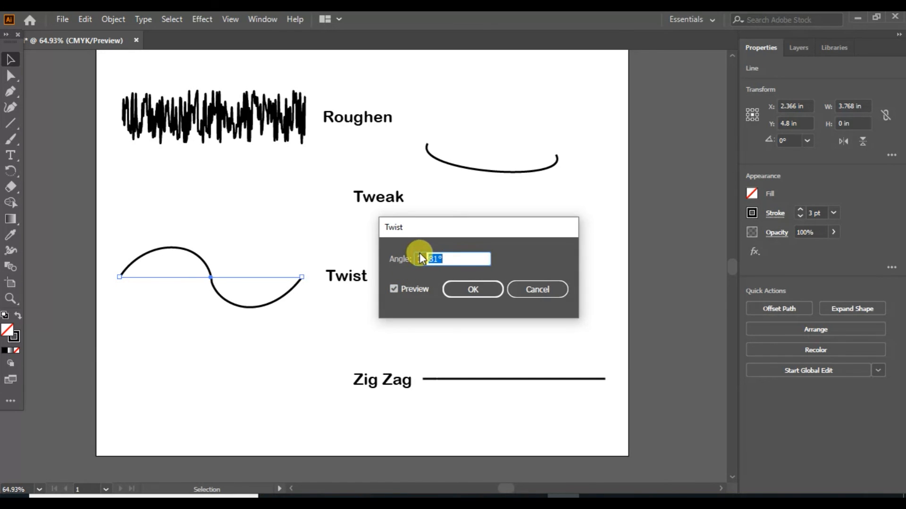
pyautogui.click(420, 256)
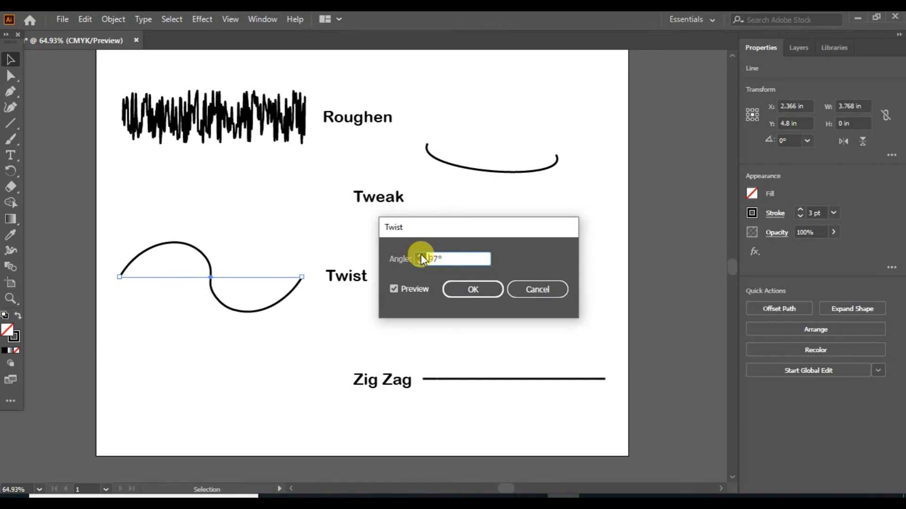
pyautogui.click(420, 255)
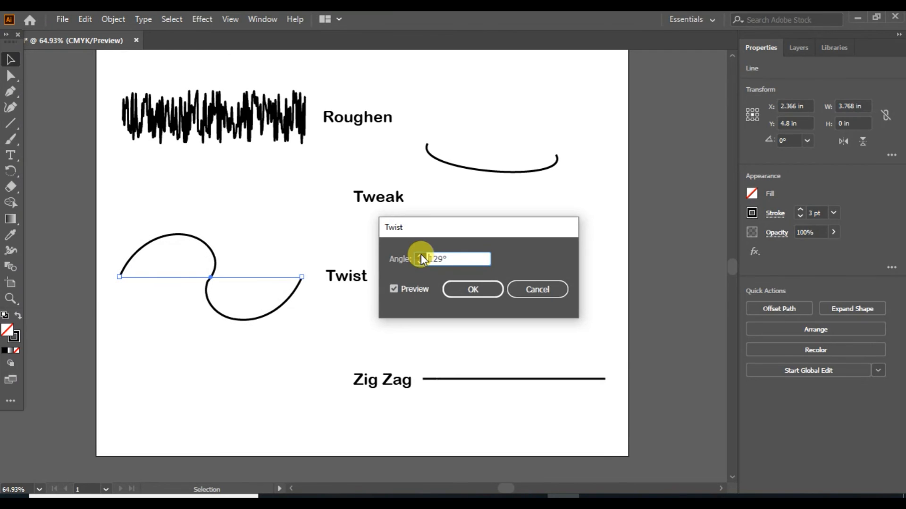
# Step: Lower the Twist angle to a negative value beyond -41°, apply the effect, and deselect the line
pyautogui.click(420, 262)
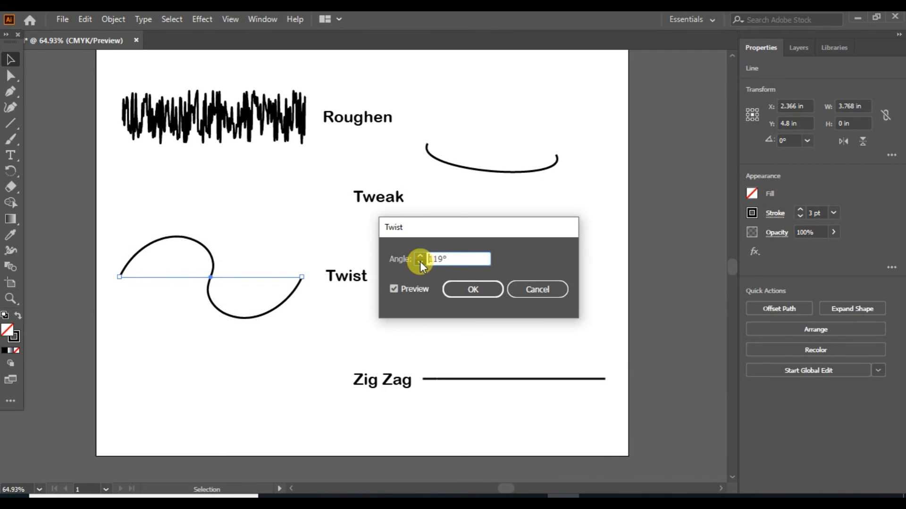
pyautogui.click(420, 262)
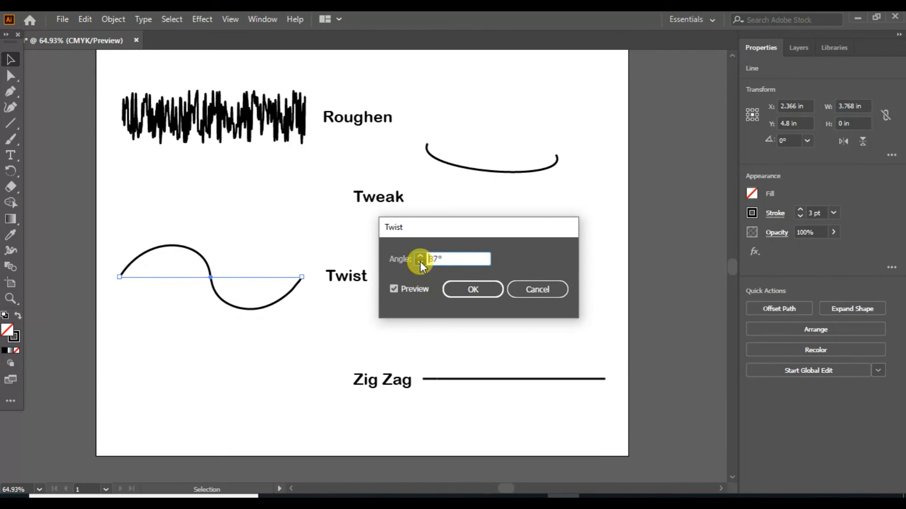
pyautogui.click(420, 263)
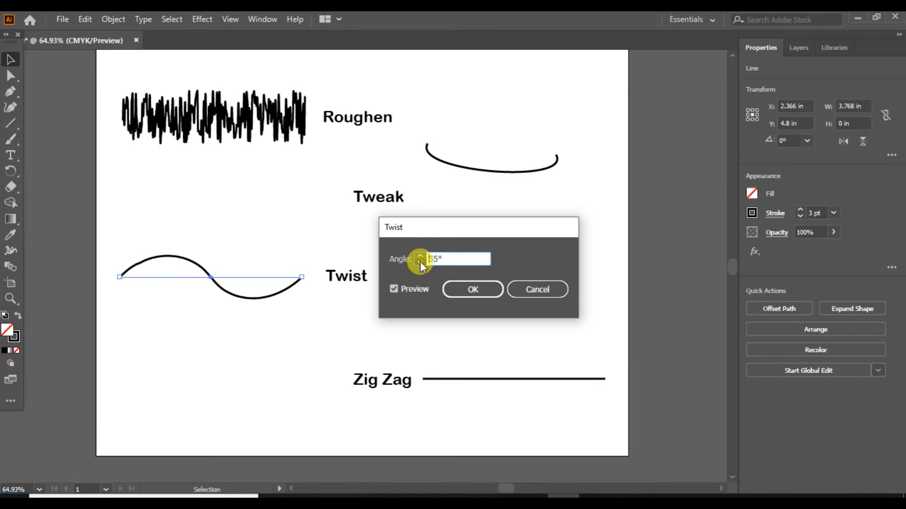
pyautogui.click(420, 262)
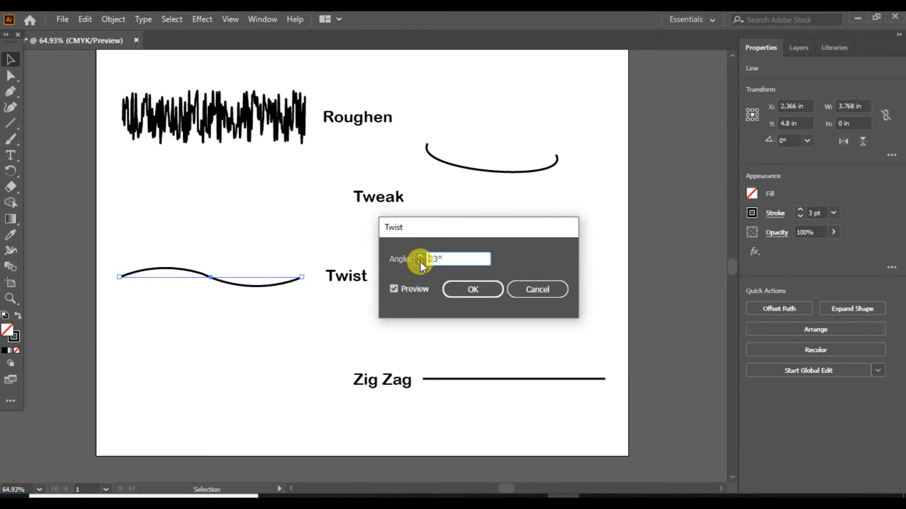
pyautogui.click(420, 262)
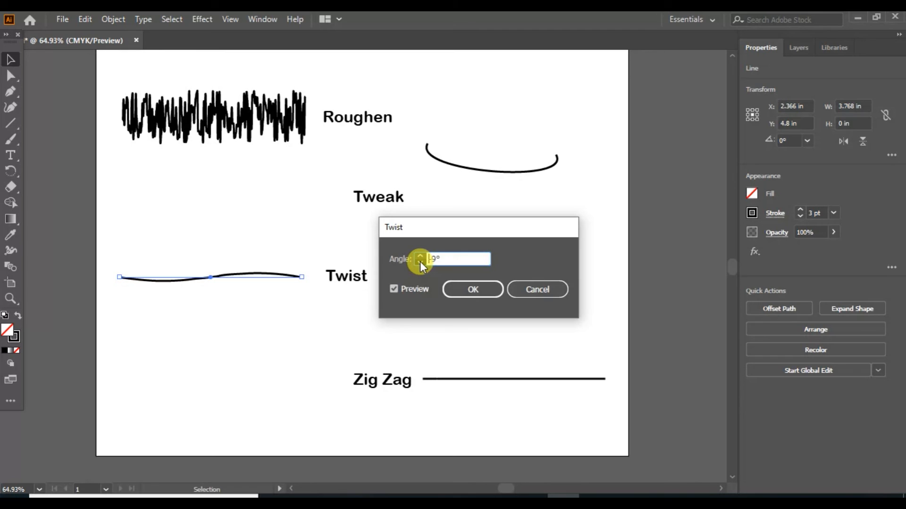
pyautogui.click(420, 263)
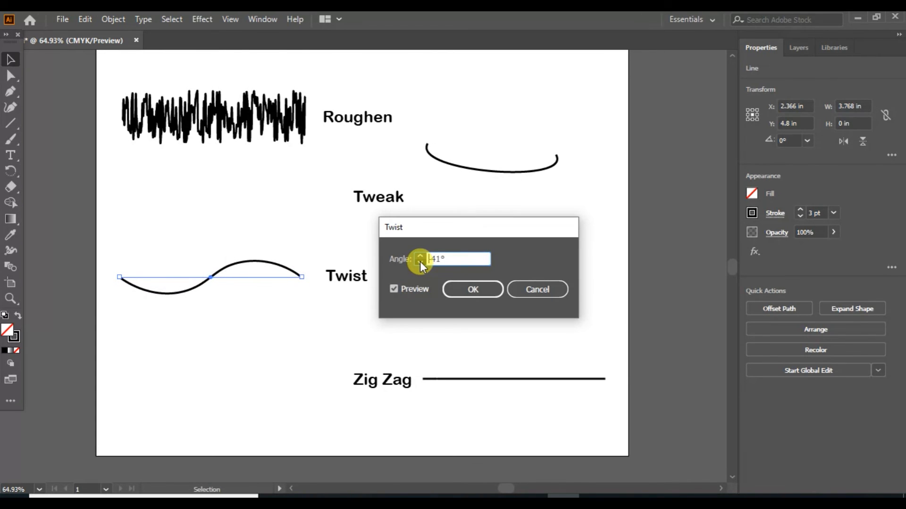
pyautogui.click(477, 295)
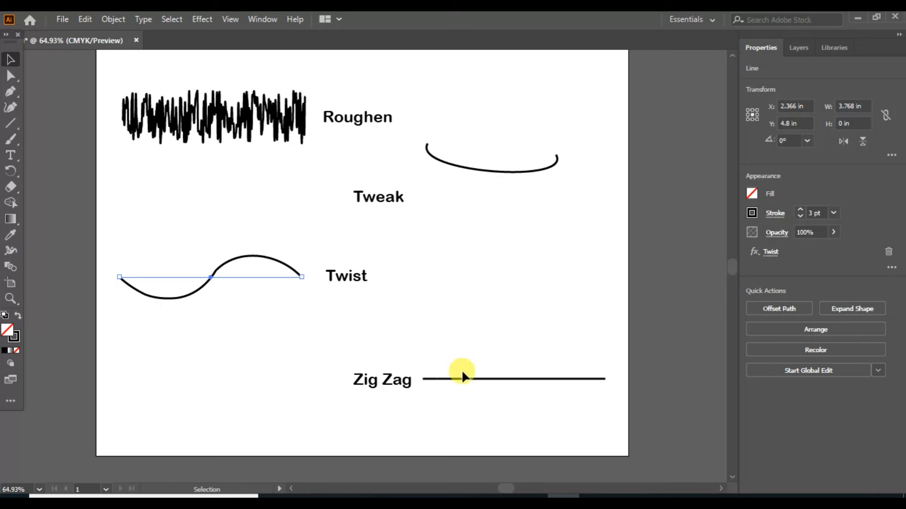
pyautogui.click(180, 17)
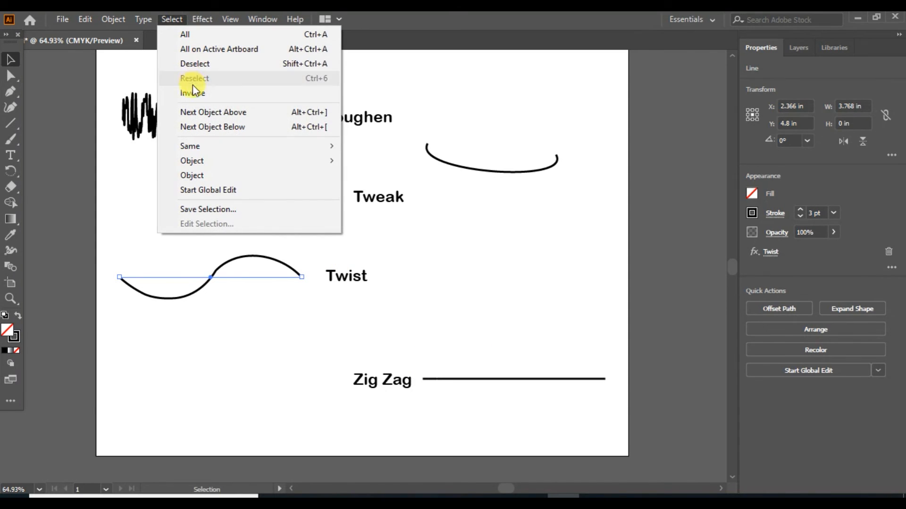
pyautogui.click(196, 65)
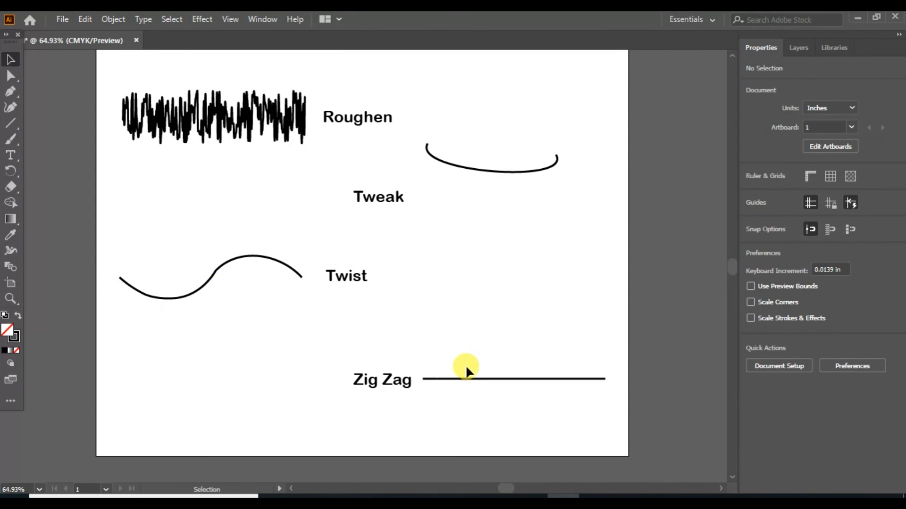
# Step: Start a Zig Zag effect on the line beside the Zig Zag label with the preview on and an absolute size of 1.01 in
pyautogui.click(466, 377)
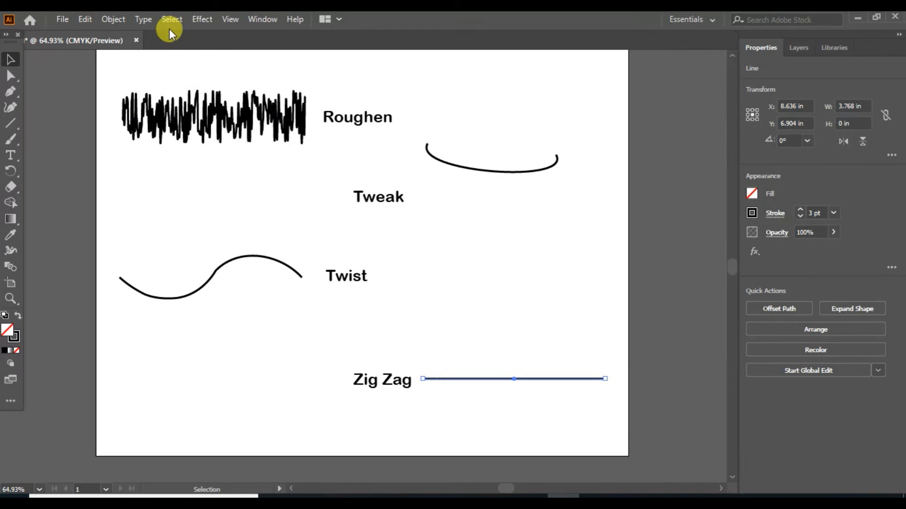
pyautogui.click(198, 17)
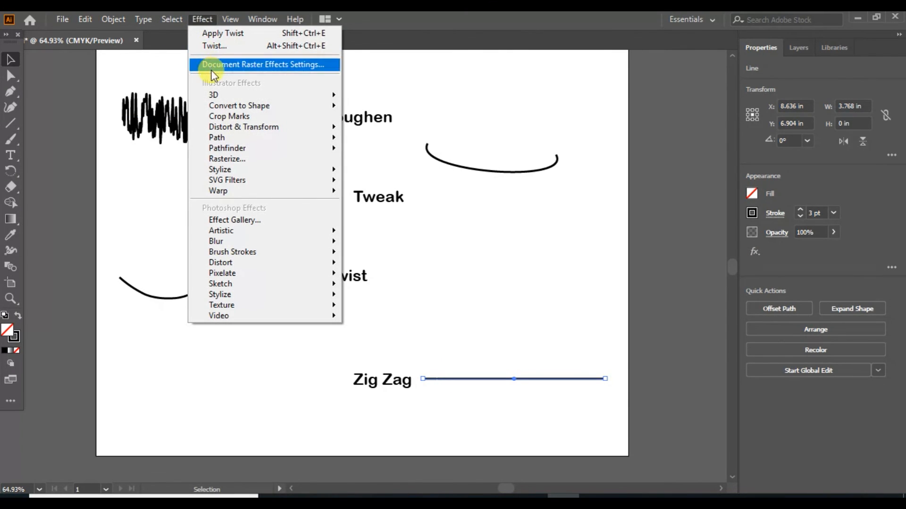
pyautogui.moveTo(237, 126)
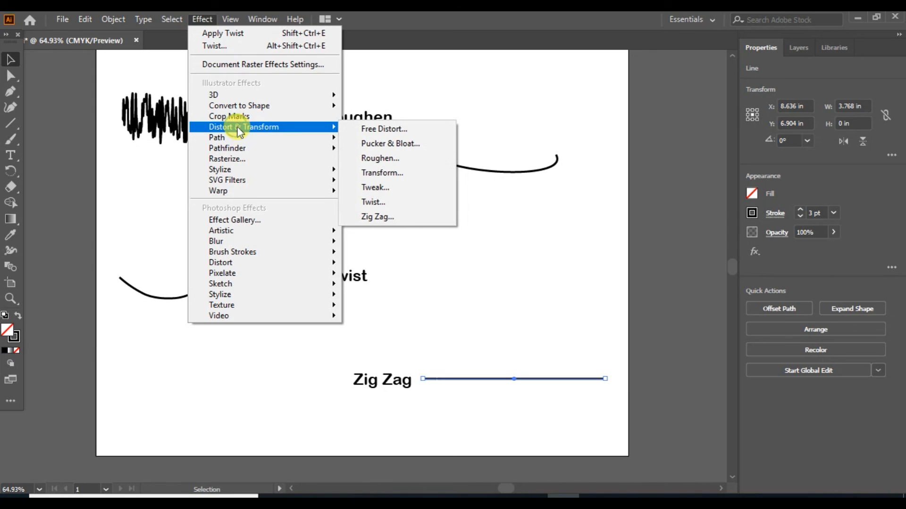
pyautogui.click(378, 216)
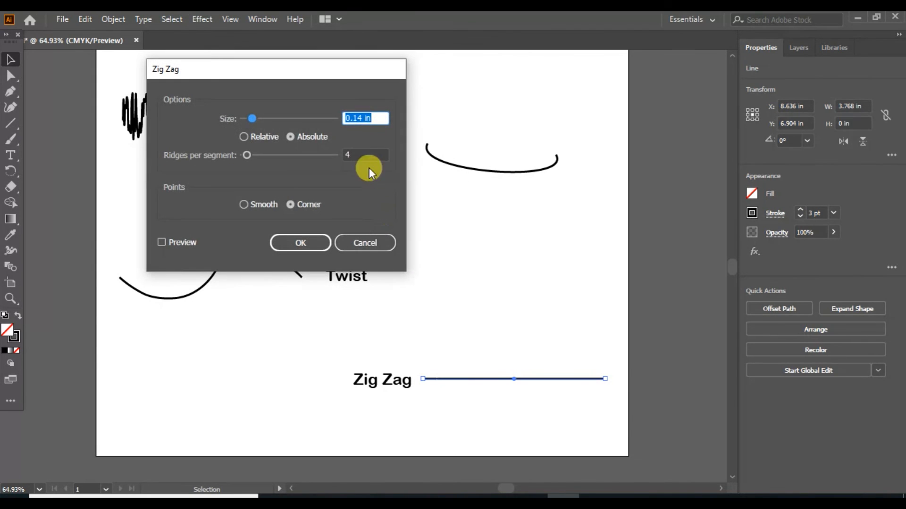
pyautogui.click(167, 242)
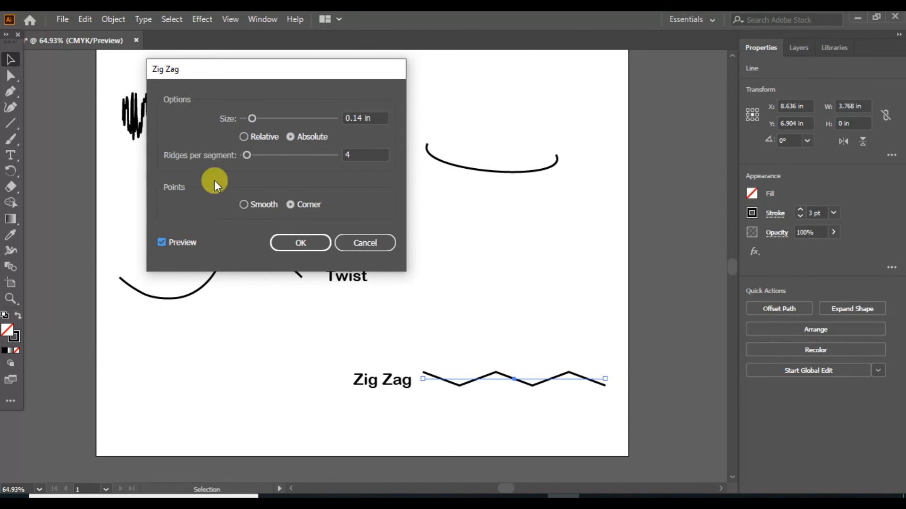
pyautogui.moveTo(250, 116); pyautogui.dragTo(307, 121)
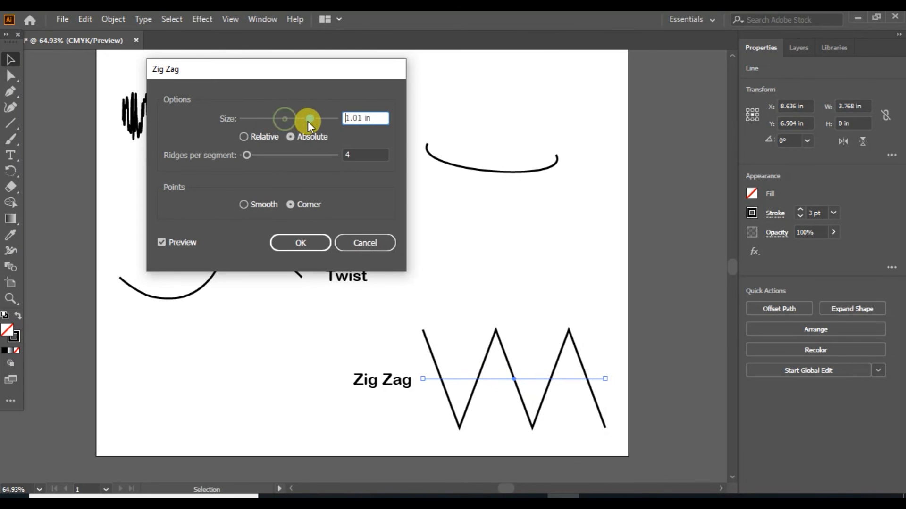
# Step: Switch the Zig Zag effect to a relative size of 25%, with 22 ridges per segment and smooth points, and apply it
pyautogui.click(242, 136)
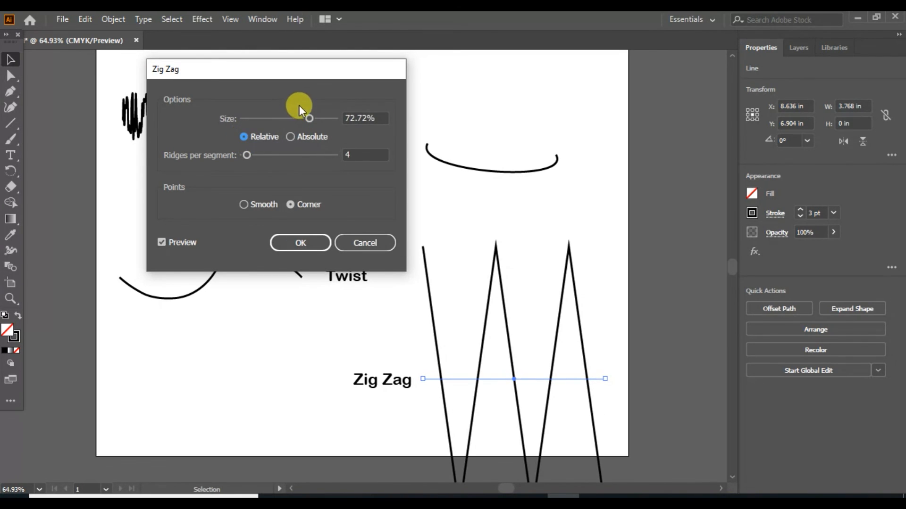
pyautogui.moveTo(310, 117); pyautogui.dragTo(266, 122)
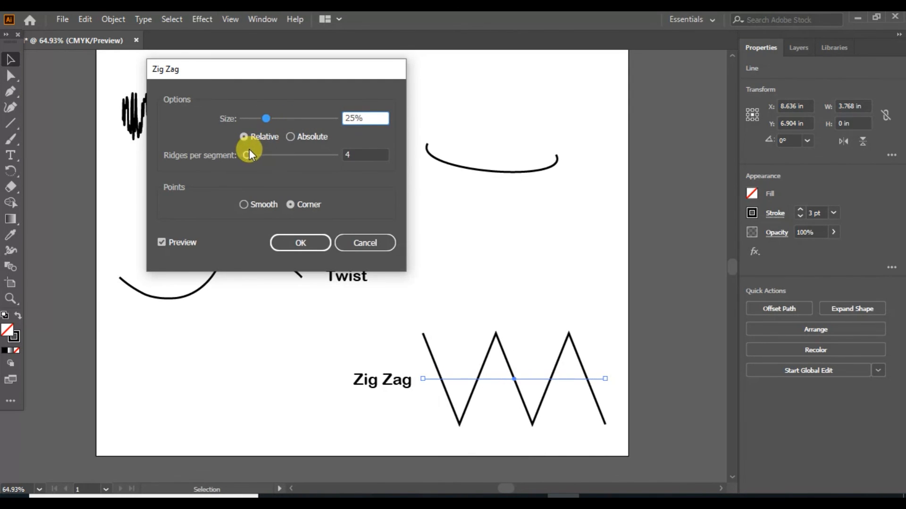
pyautogui.moveTo(241, 157); pyautogui.dragTo(267, 154)
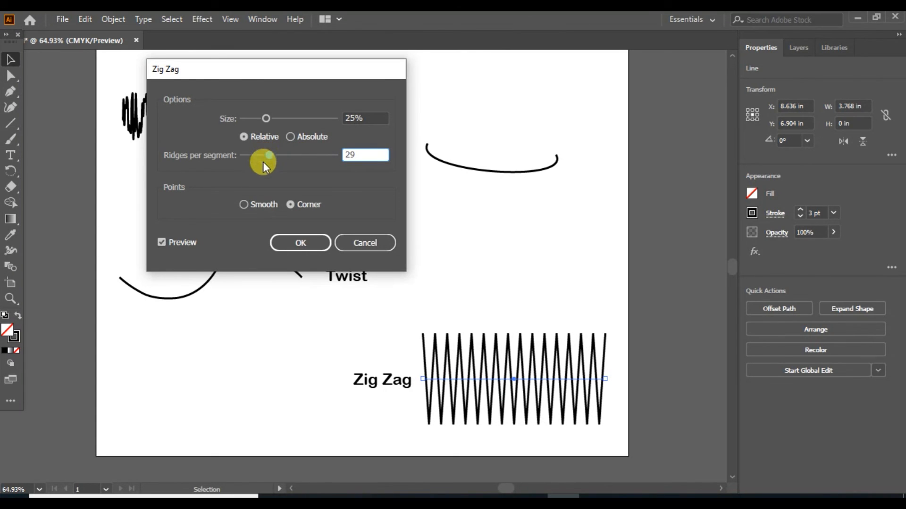
pyautogui.click(243, 202)
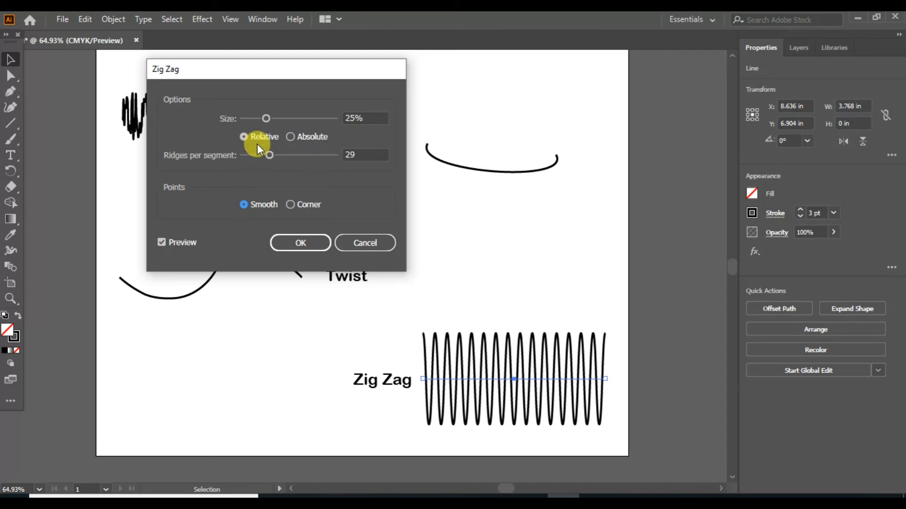
pyautogui.moveTo(267, 156)
pyautogui.mouseDown()
pyautogui.moveTo(294, 156)
pyautogui.moveTo(264, 156)
pyautogui.mouseUp()
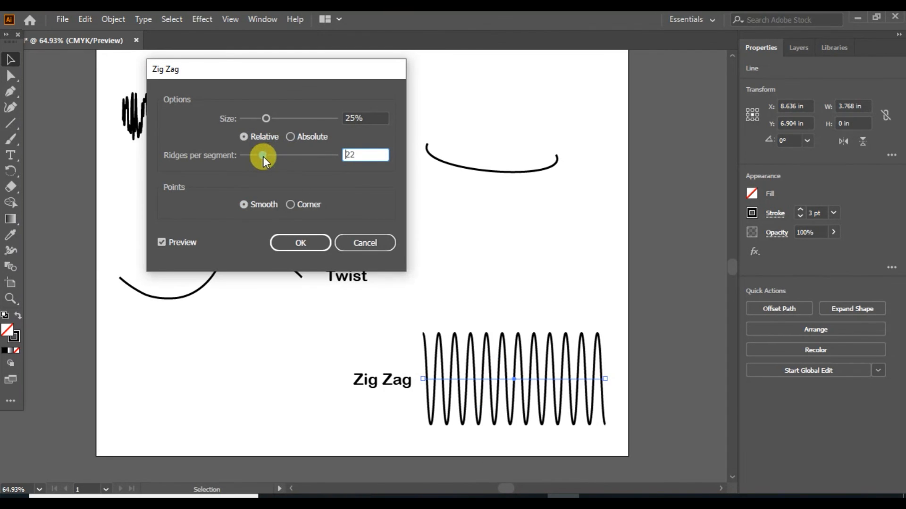
pyautogui.click(312, 243)
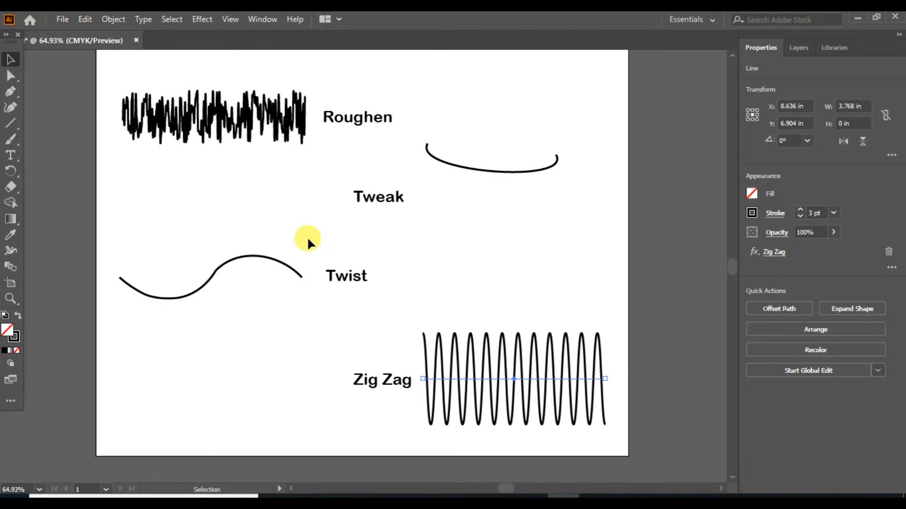